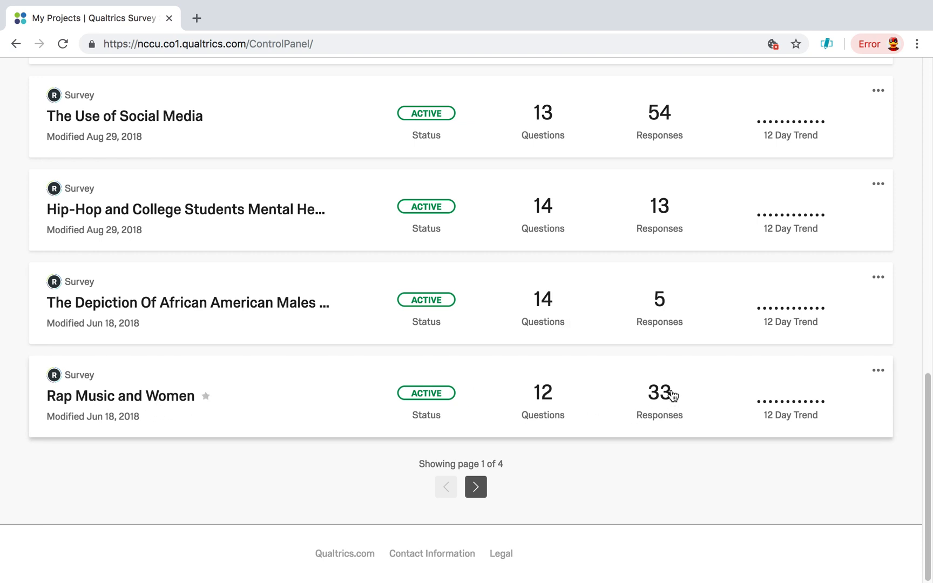
# - Open the "Rap Music and Women" survey project from the projects list
pyautogui.moveTo(664, 406)
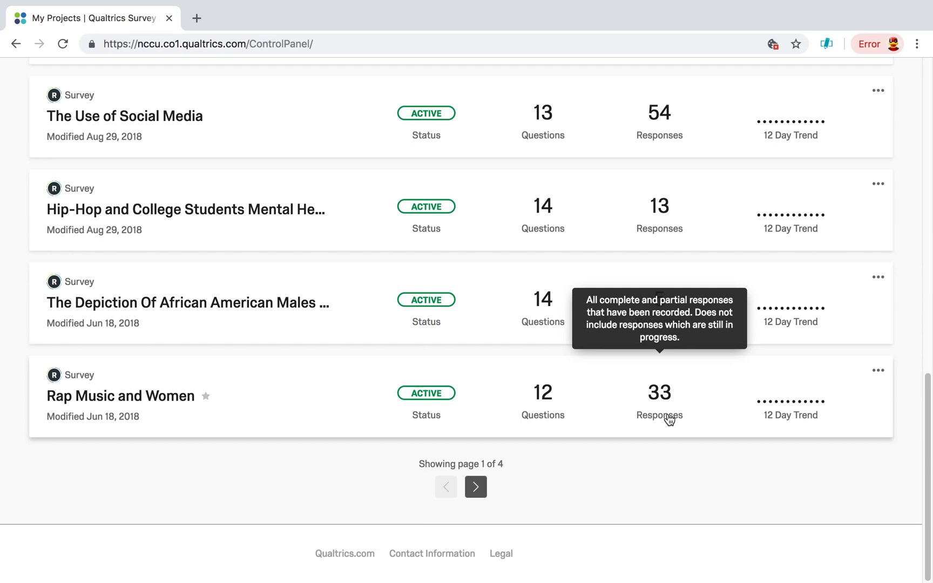
pyautogui.click(158, 399)
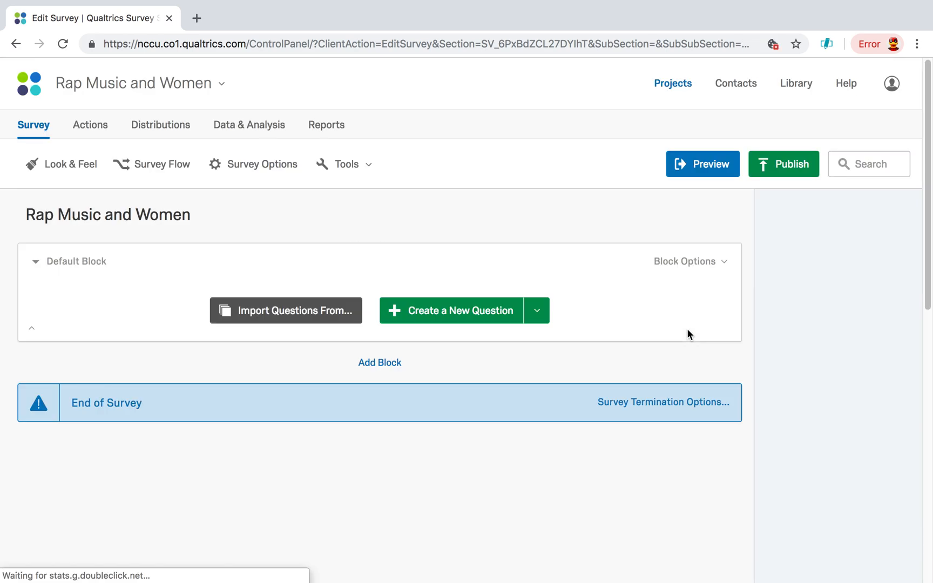
# - Read through the survey's questions and answer choices, from the gender question to the focus group participation question
pyautogui.scroll(-1, 577, 375)
pyautogui.scroll(-4, 577, 375)
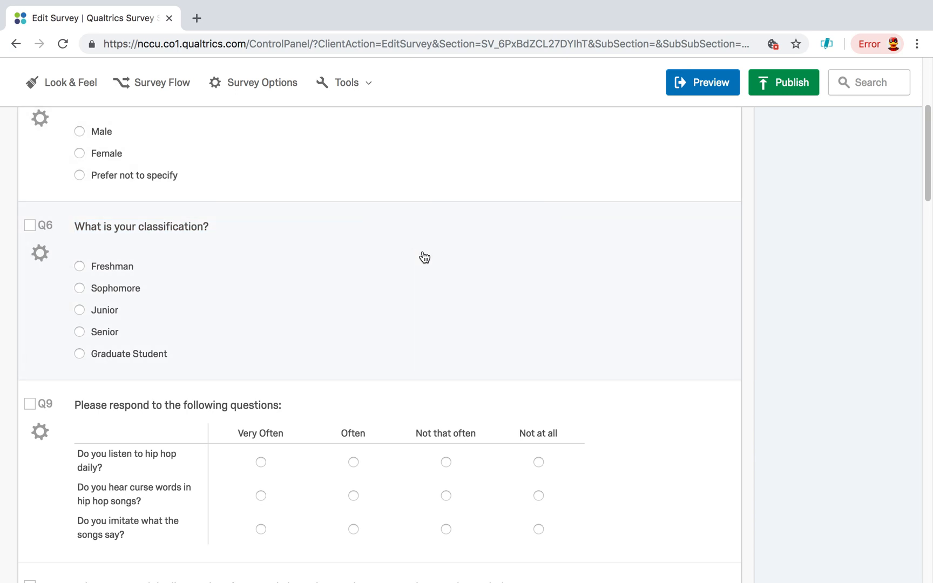
pyautogui.scroll(-1, 446, 308)
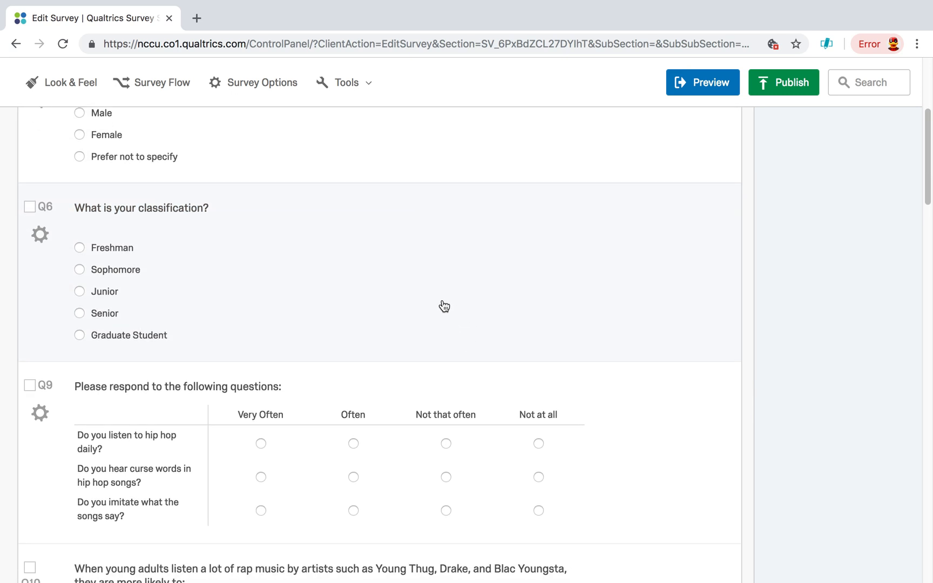
pyautogui.scroll(-4, 632, 369)
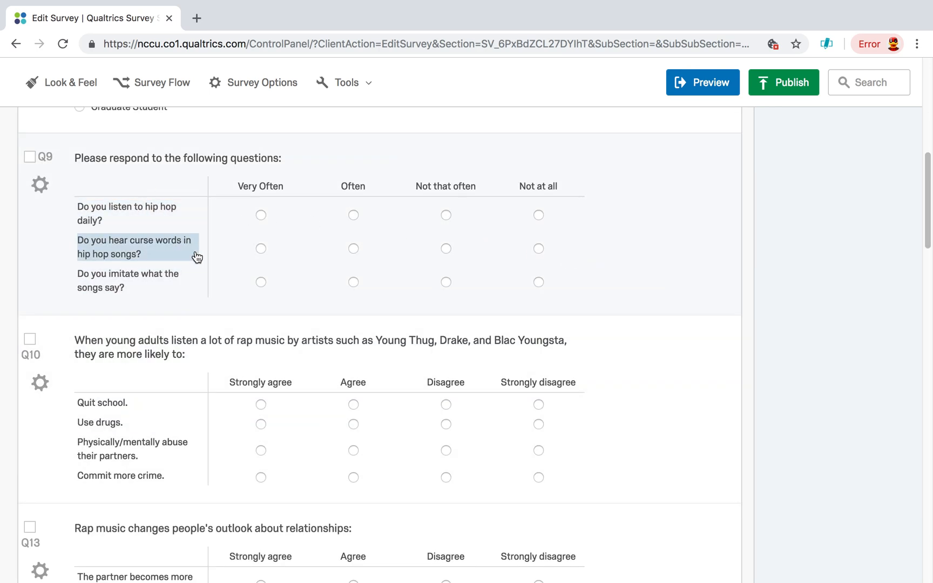
pyautogui.scroll(-1, 659, 394)
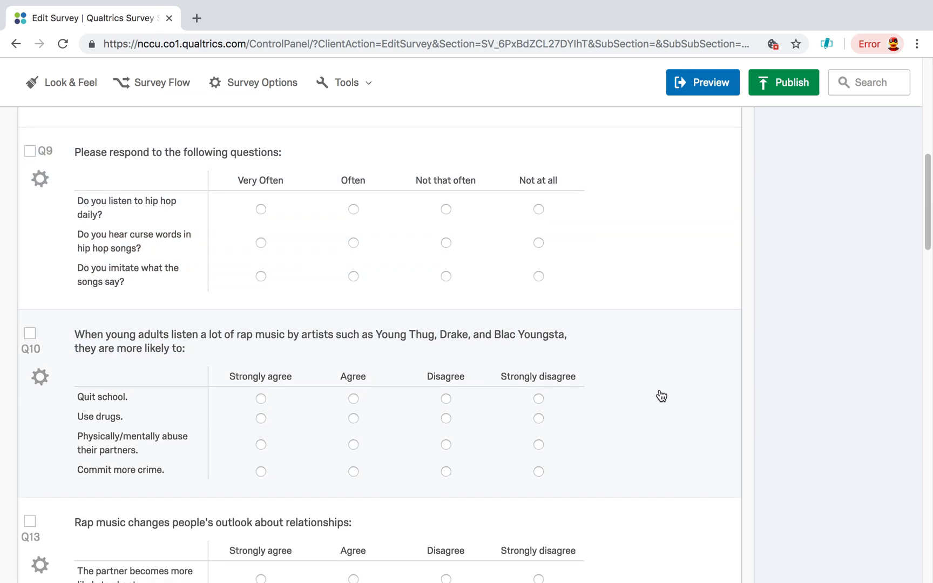
pyautogui.scroll(-2, 684, 397)
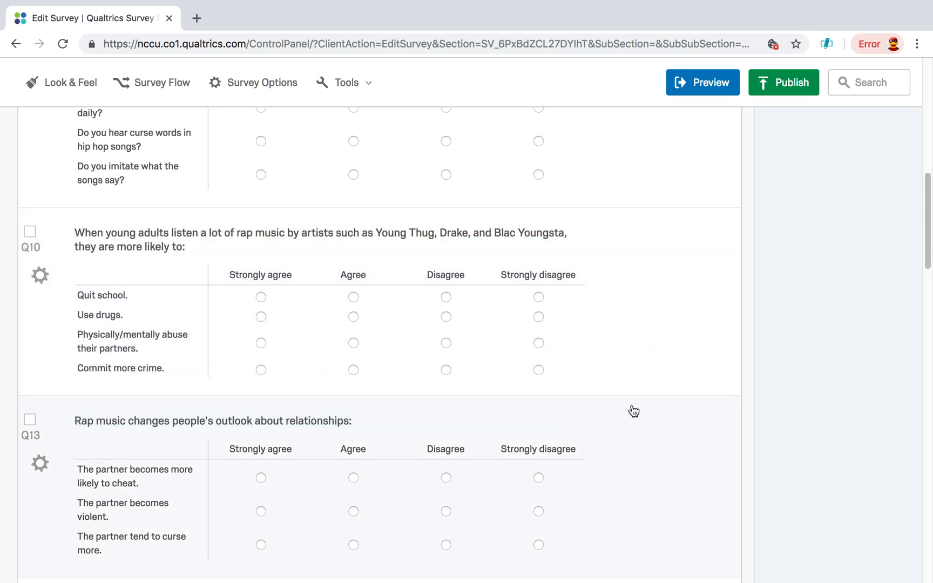
pyautogui.scroll(-1, 648, 387)
pyautogui.scroll(-2, 648, 388)
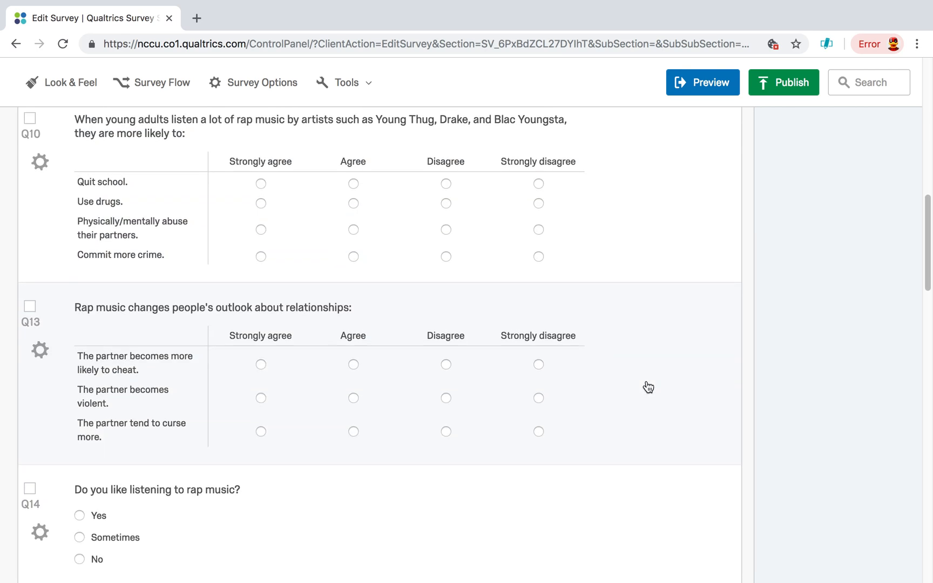
pyautogui.scroll(-1, 602, 452)
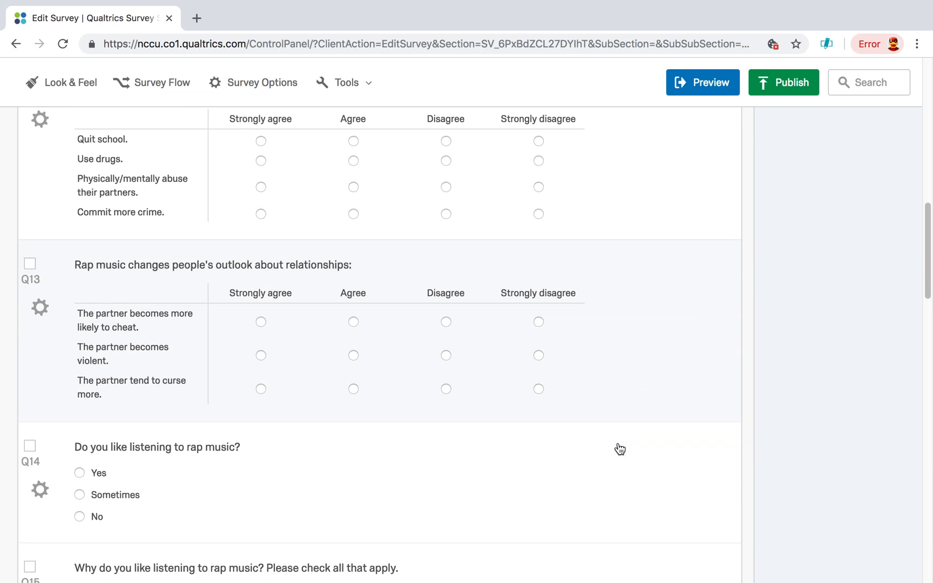
pyautogui.scroll(-3, 619, 449)
pyautogui.scroll(-2, 621, 447)
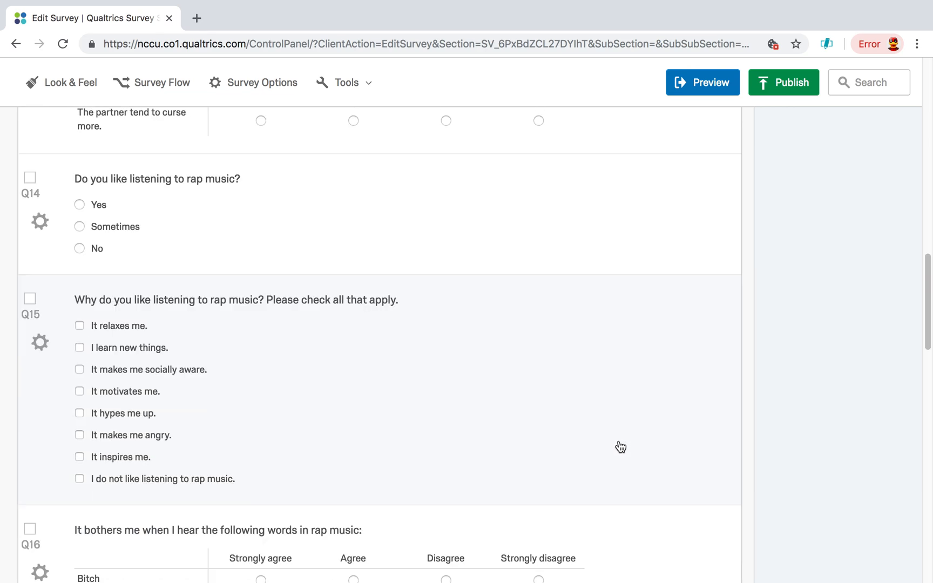
pyautogui.scroll(-4, 621, 445)
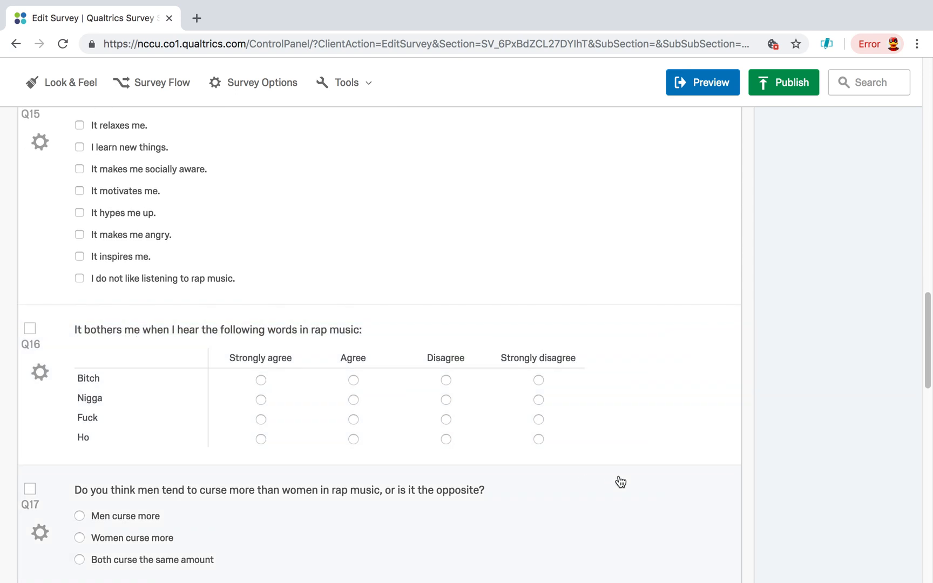
pyautogui.scroll(-3, 626, 472)
pyautogui.scroll(-1, 632, 420)
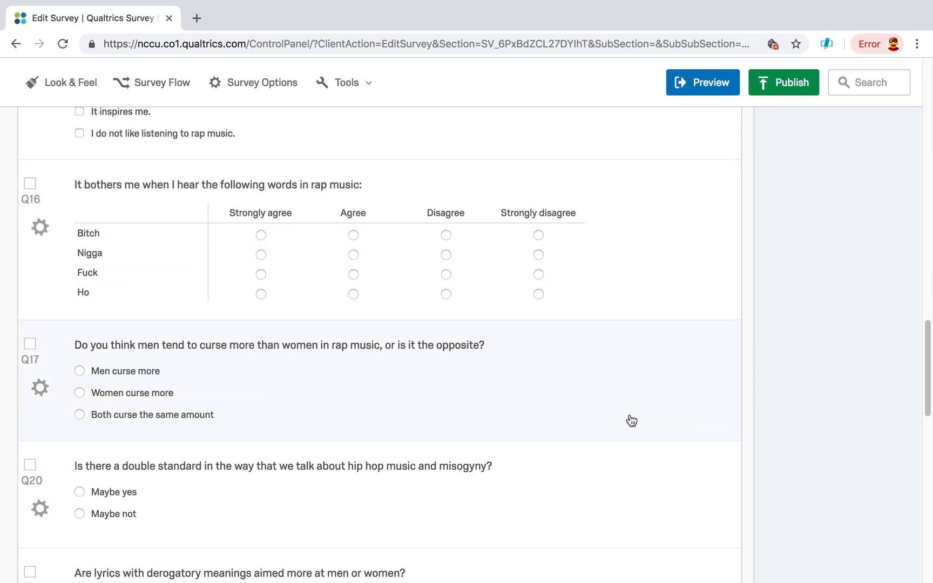
pyautogui.scroll(-4, 586, 406)
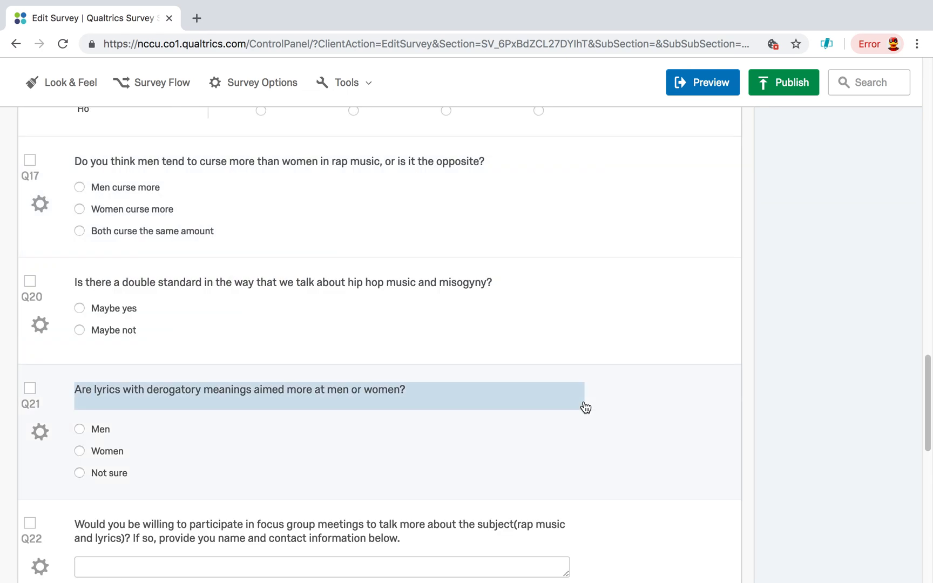
pyautogui.scroll(-2, 590, 404)
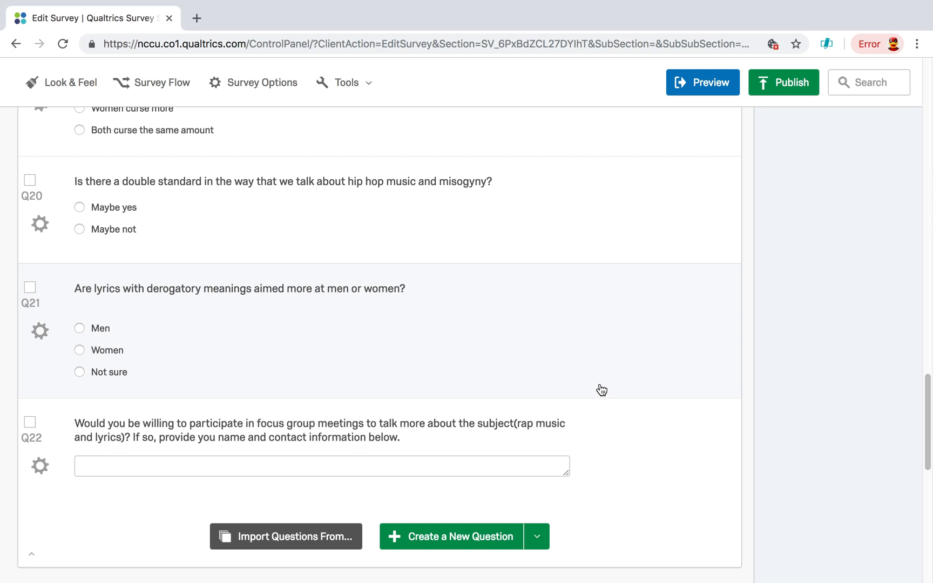
pyautogui.scroll(20, 600, 390)
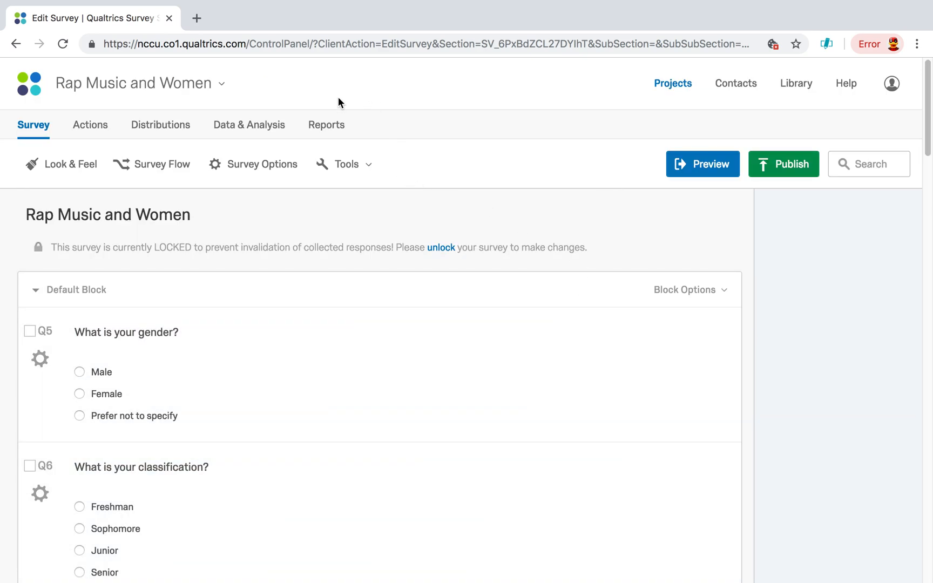
# - Open the survey's results report and examine the charts and tables for Q5 on gender and Q6 on classification
pyautogui.click(327, 125)
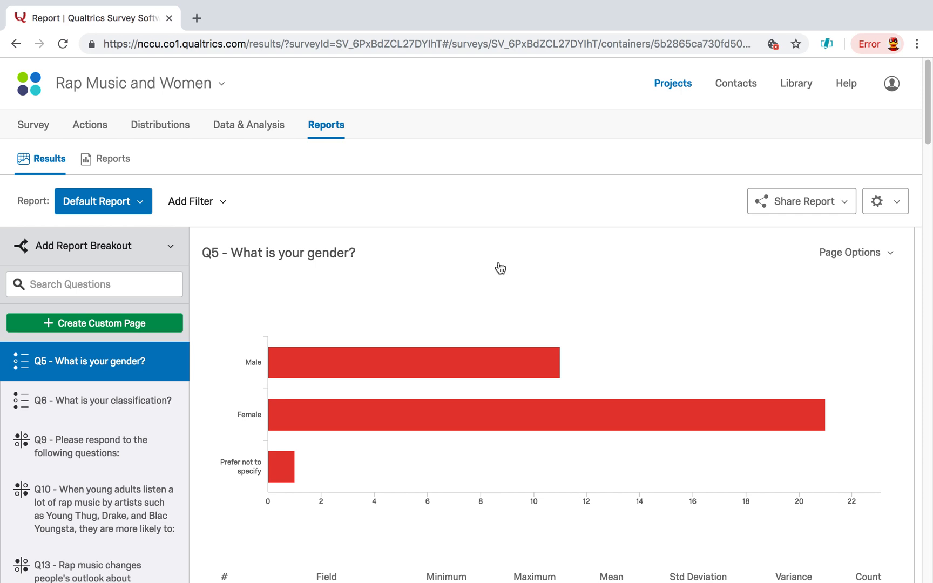
pyautogui.scroll(-2, 542, 274)
pyautogui.scroll(-2, 542, 274)
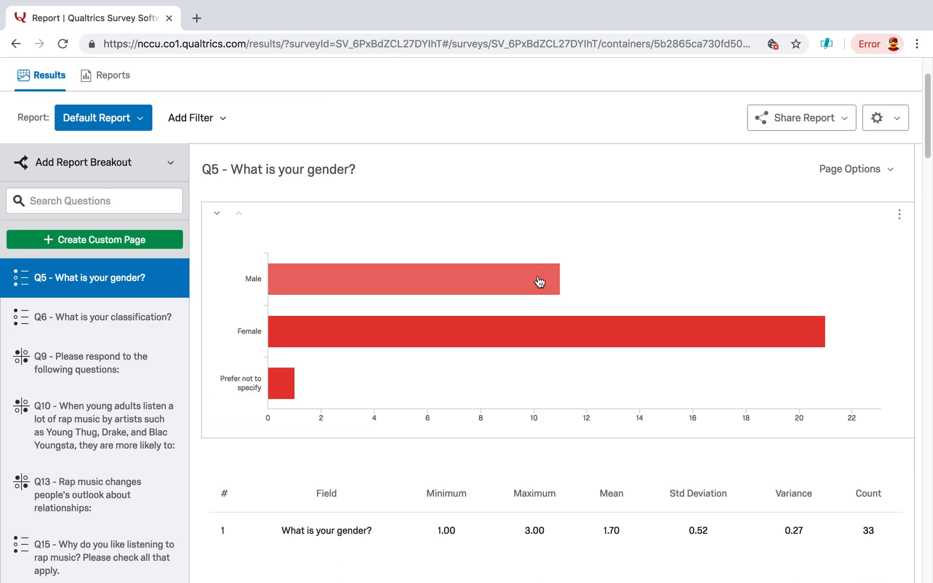
pyautogui.moveTo(813, 335)
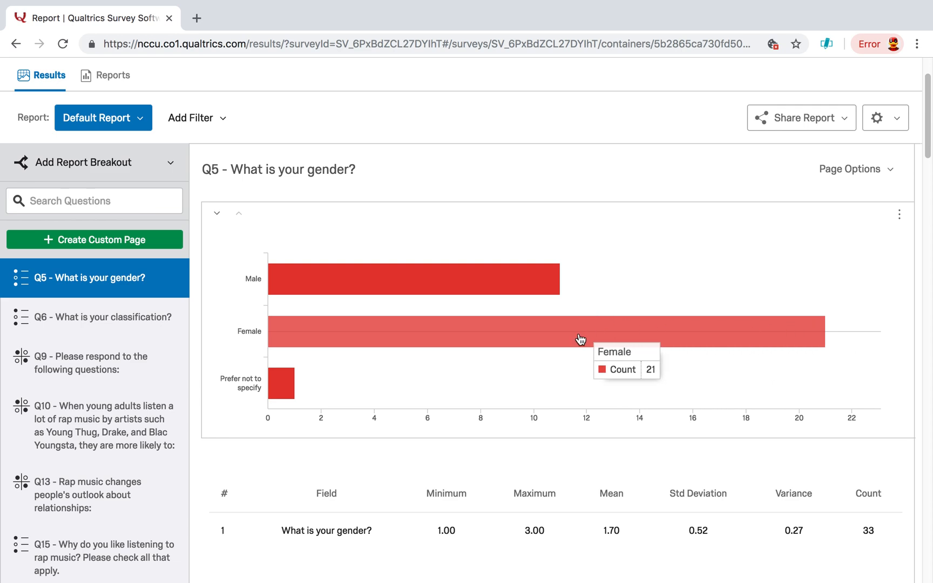
pyautogui.scroll(-4, 579, 339)
pyautogui.scroll(-8, 580, 340)
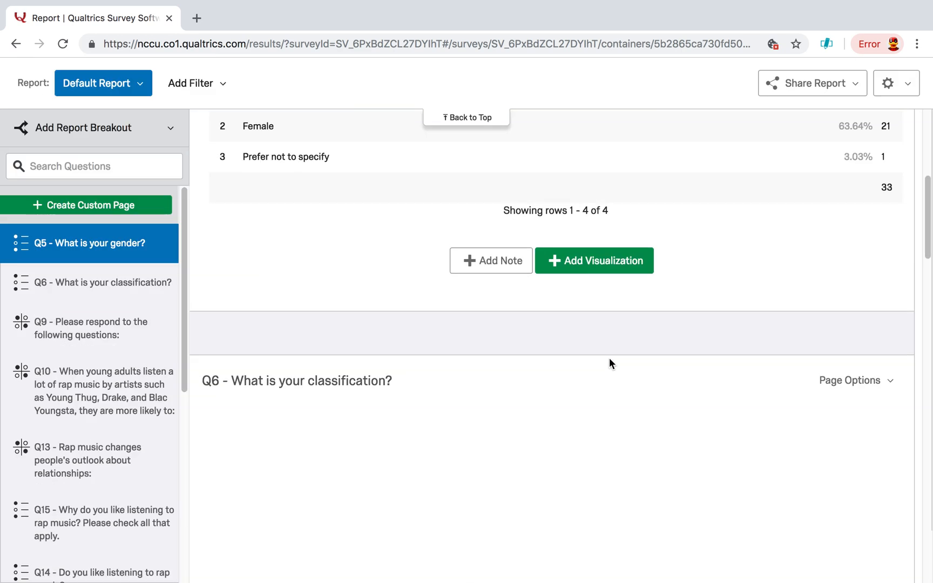
pyautogui.scroll(-12, 609, 363)
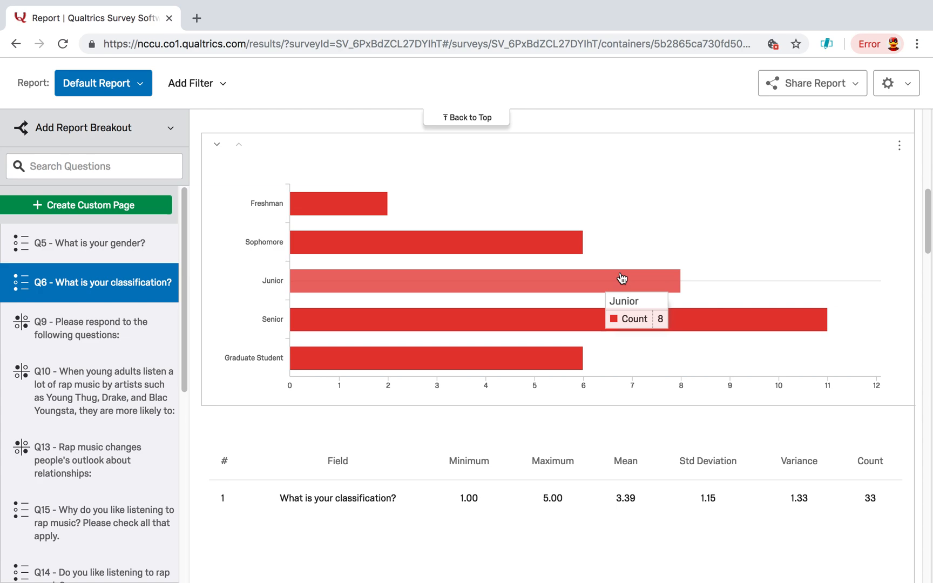
pyautogui.scroll(-5, 723, 358)
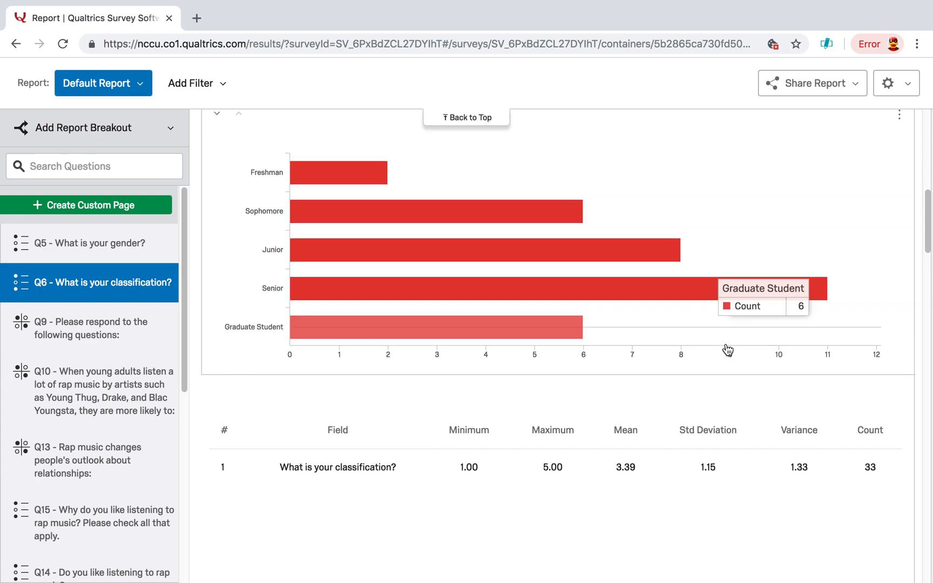
pyautogui.scroll(-4, 727, 349)
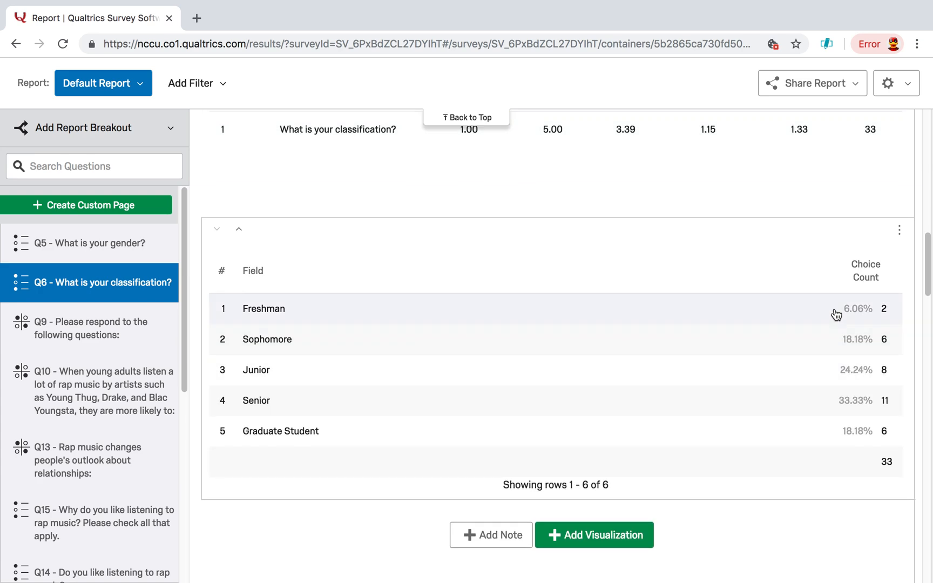
# - Examine the Q9 chart and statistics on listening to hip hop, hearing curse words and imitating songs
pyautogui.scroll(-8, 811, 465)
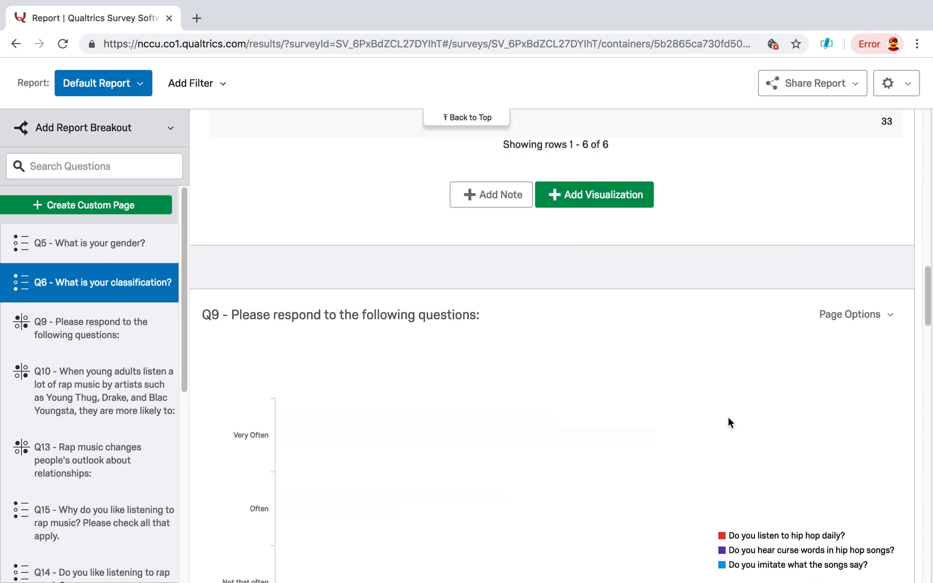
pyautogui.scroll(-7, 731, 379)
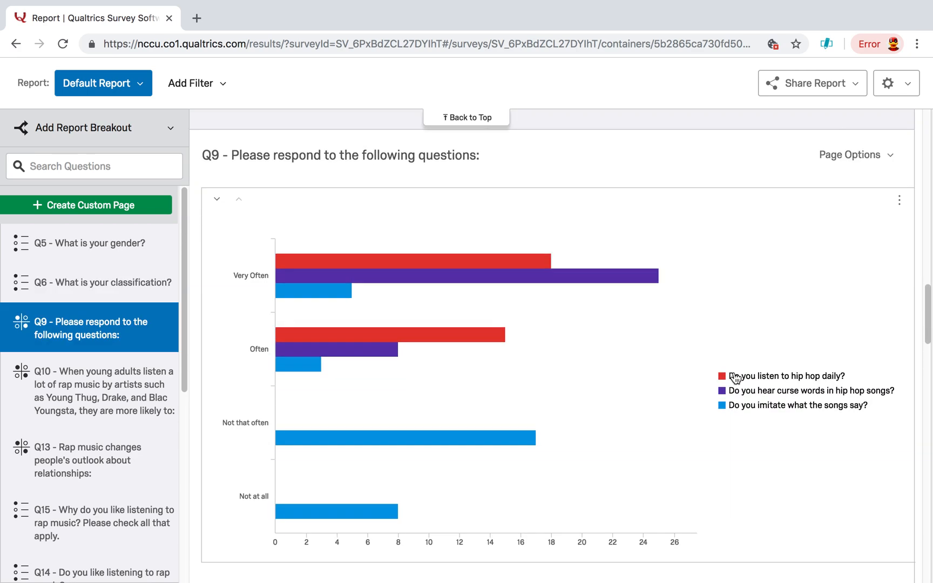
pyautogui.scroll(4, 736, 378)
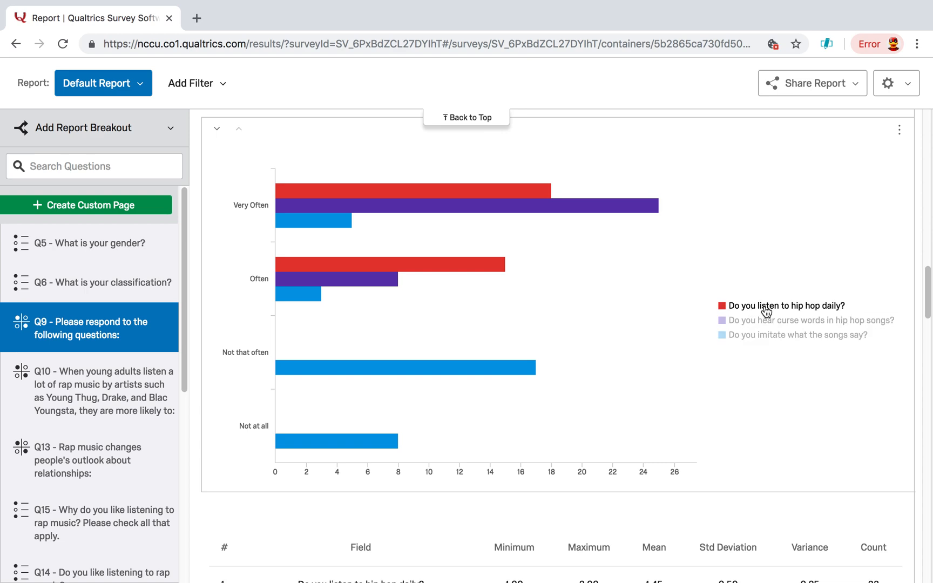
pyautogui.moveTo(486, 194)
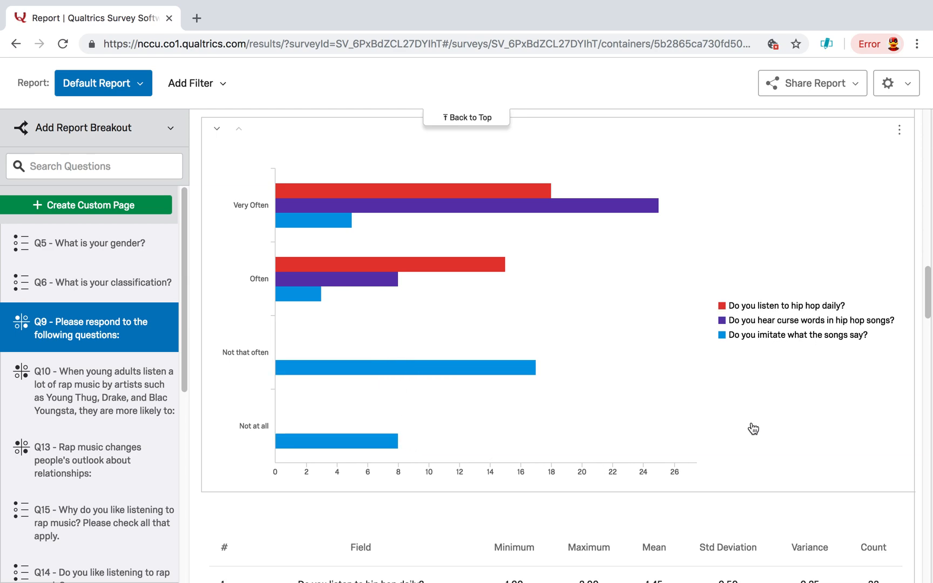
pyautogui.scroll(-1, 758, 425)
pyautogui.scroll(-10, 770, 421)
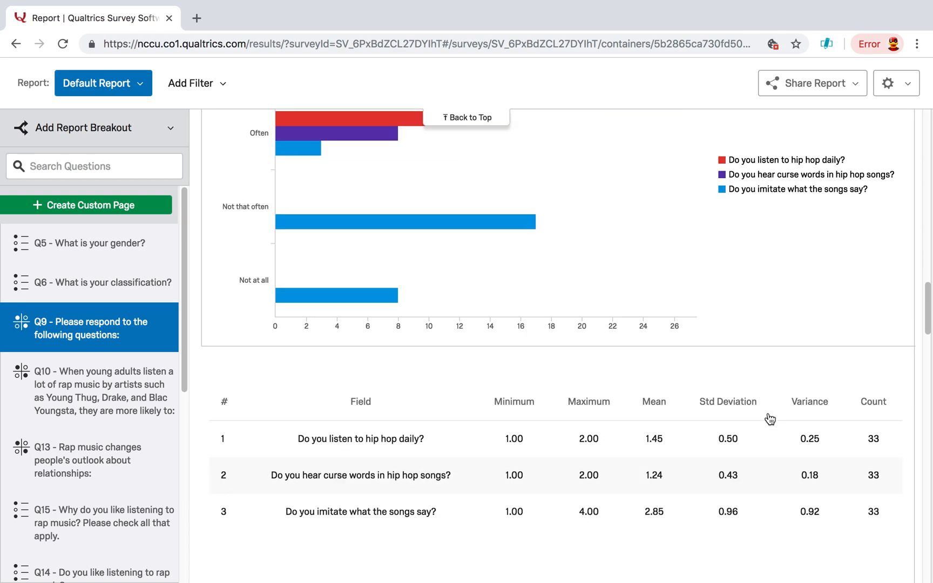
# - Examine the Q10 chart's response counts for quitting school, using drugs, abusing partners and committing more crime
pyautogui.scroll(-7, 768, 413)
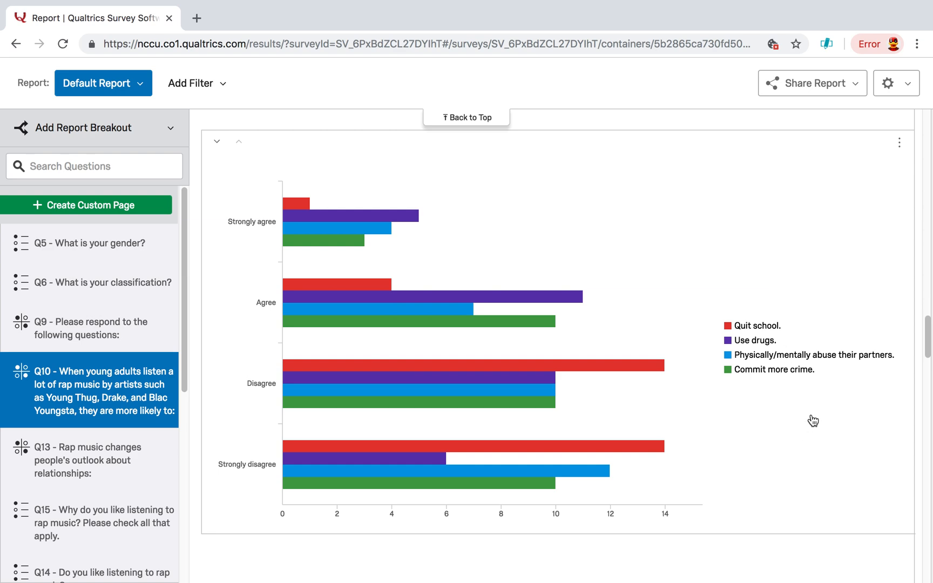
pyautogui.moveTo(329, 309)
pyautogui.moveTo(558, 185)
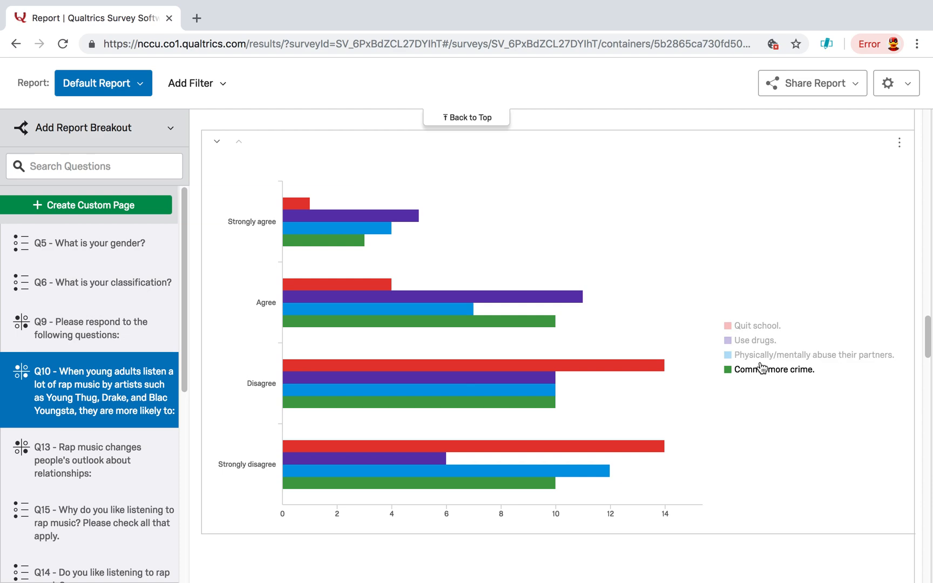
pyautogui.moveTo(665, 294)
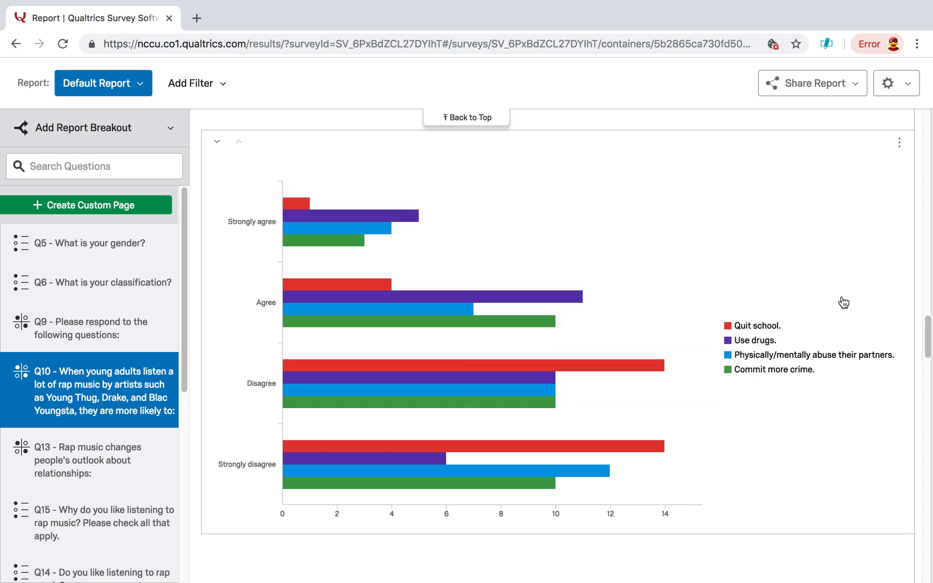
pyautogui.moveTo(575, 265)
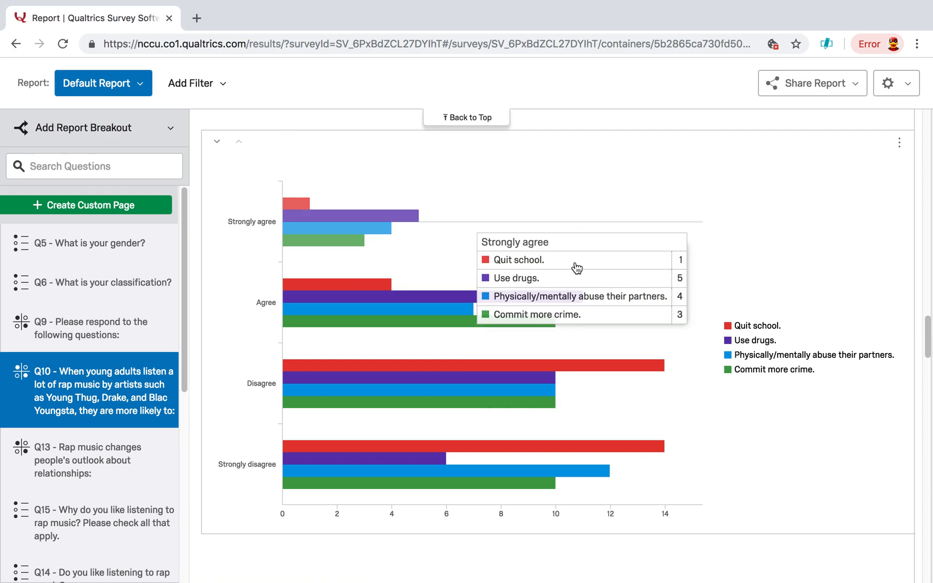
pyautogui.scroll(-2, 854, 255)
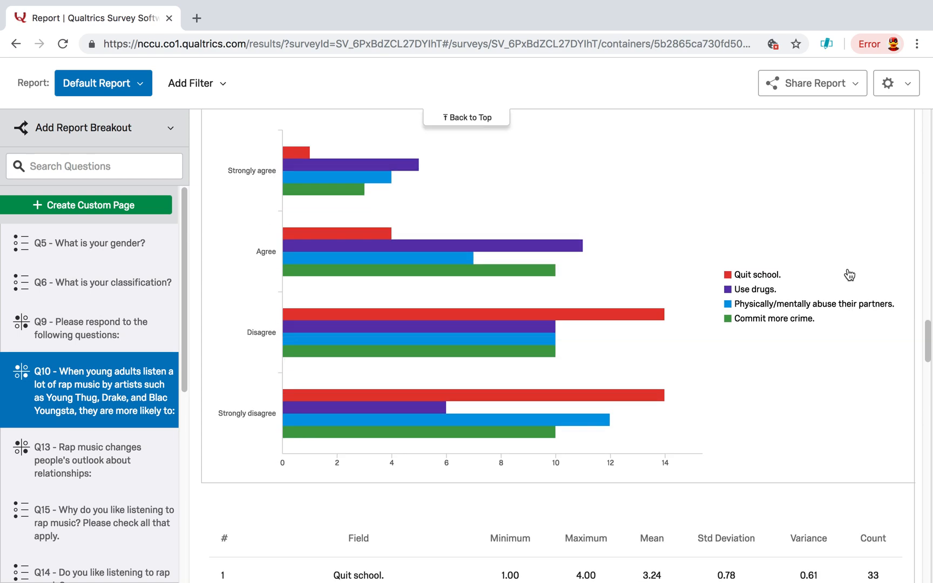
# - Return to the start of the results report and show its sharing and export options
pyautogui.scroll(20, 846, 270)
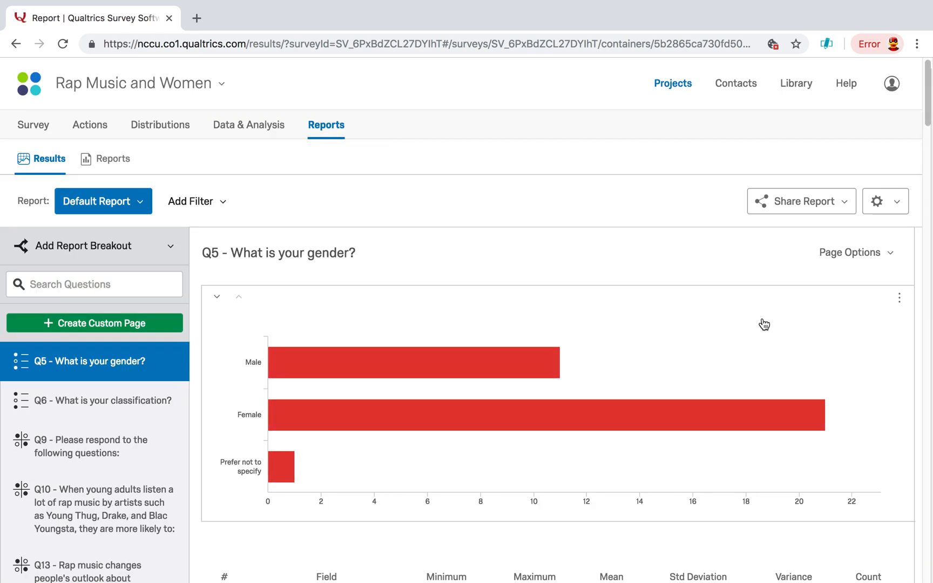
pyautogui.scroll(-5, 780, 304)
pyautogui.scroll(5, 781, 304)
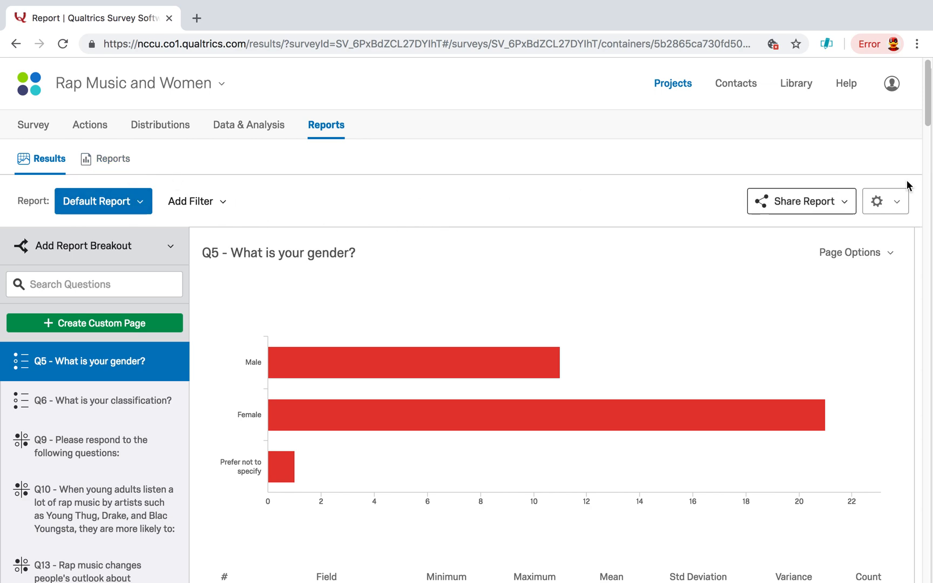
pyautogui.click(841, 208)
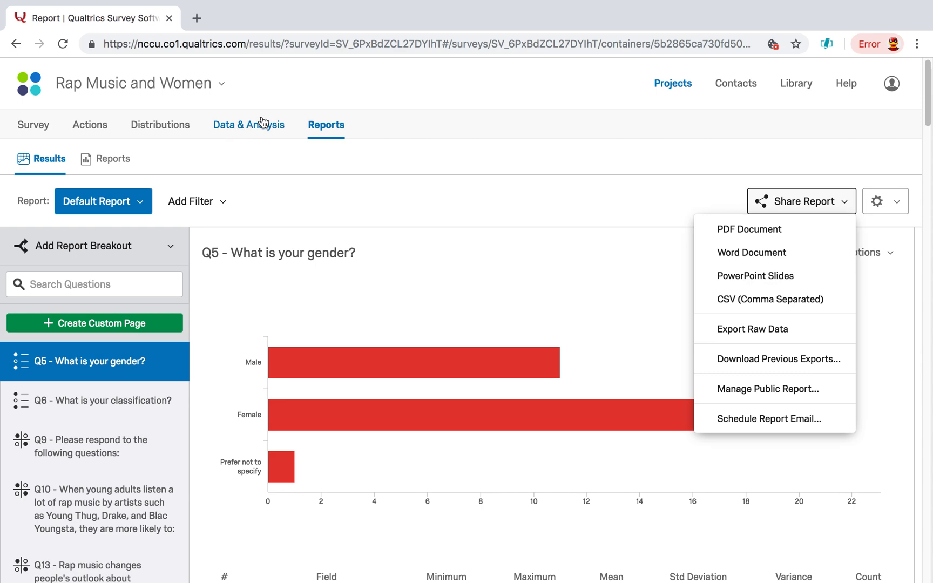
# - Start a new cross tabulation in the survey's data analysis and look through the questions available as banners and stubs
pyautogui.click(232, 125)
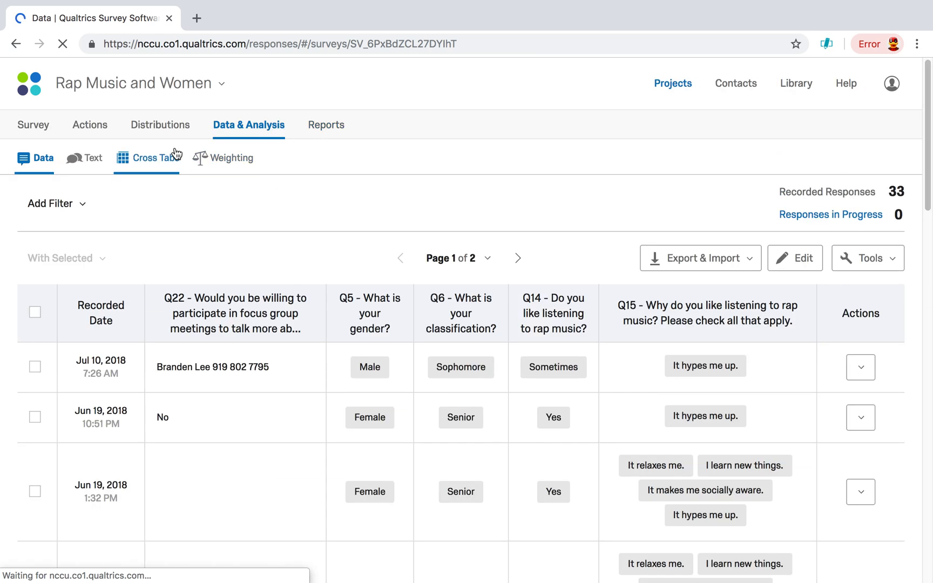
pyautogui.click(166, 158)
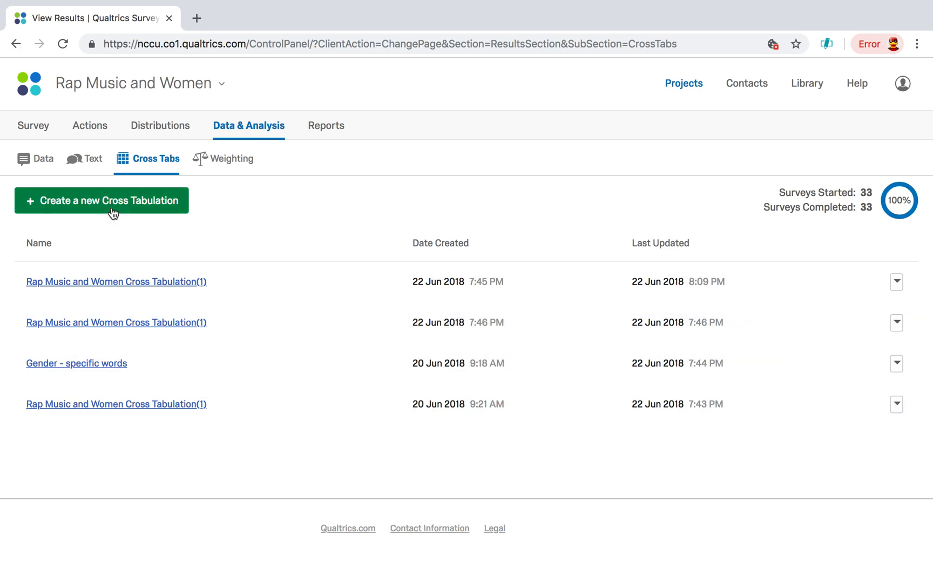
pyautogui.click(114, 203)
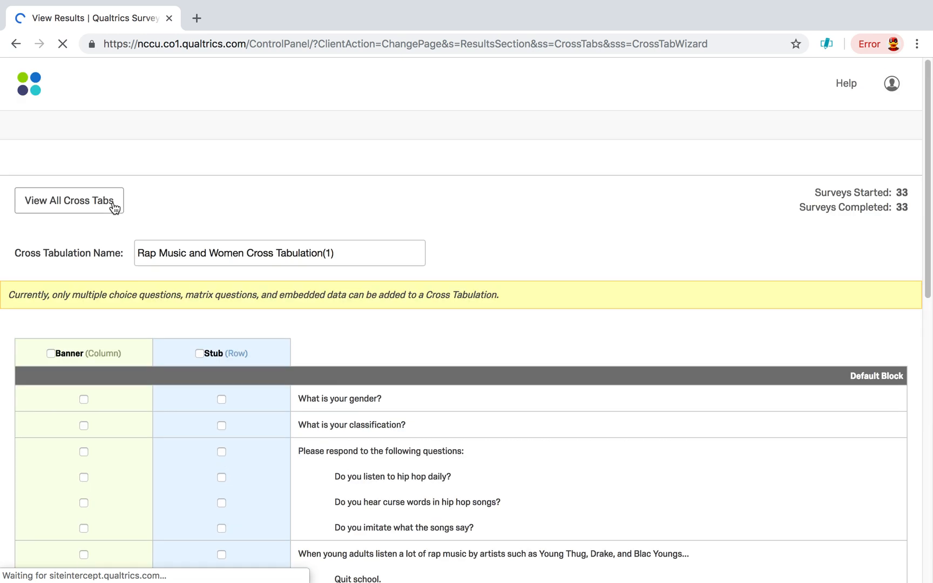
pyautogui.scroll(-3, 572, 243)
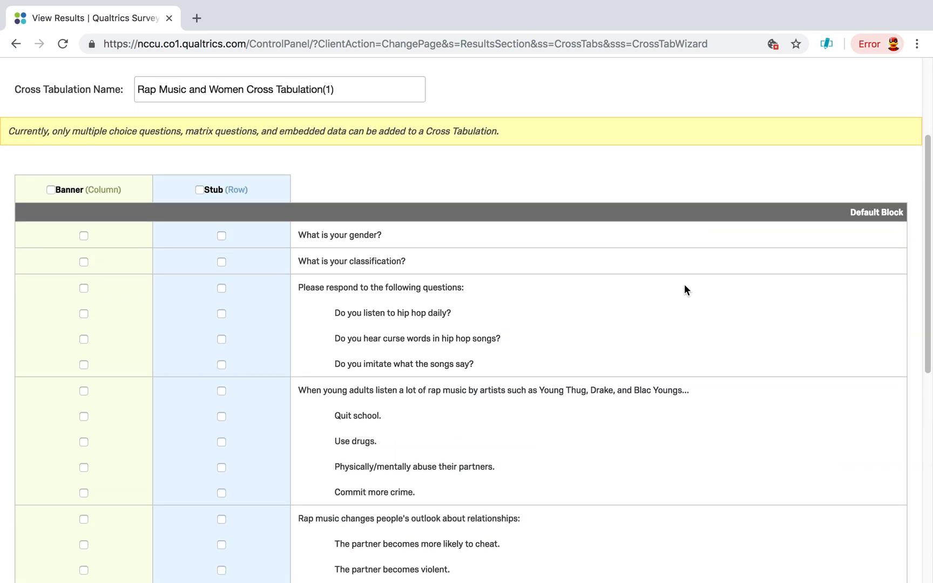
pyautogui.scroll(-1, 683, 282)
pyautogui.scroll(-1, 685, 278)
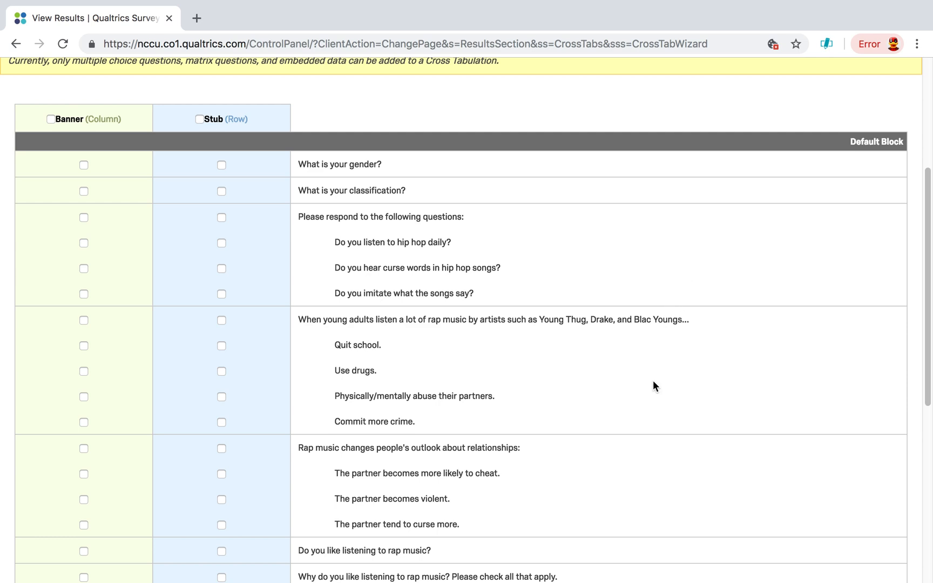
pyautogui.scroll(-5, 654, 381)
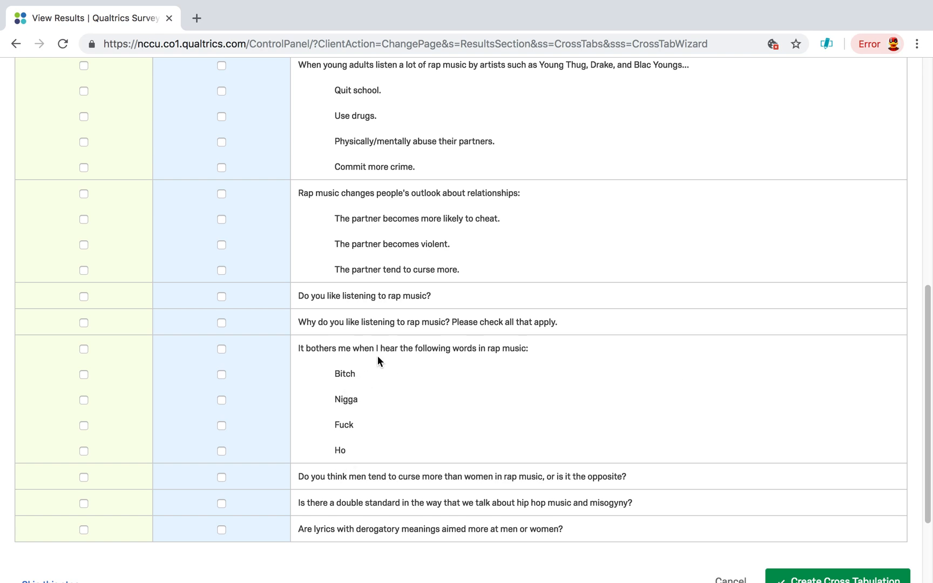
pyautogui.scroll(7, 394, 402)
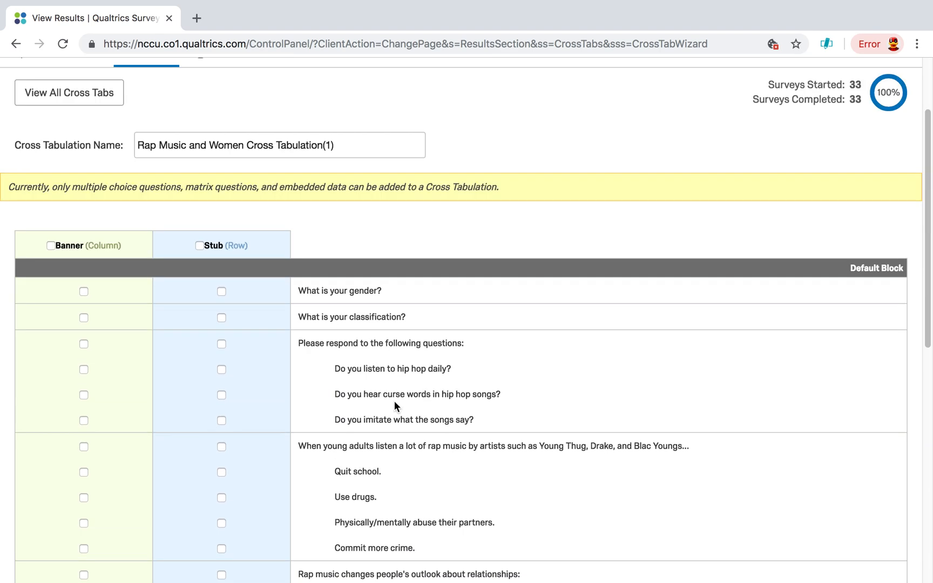
# - Create the cross tabulation with the gender question as stub and all the "It bothers me when I hear the following words" items as banners
pyautogui.click(221, 292)
pyautogui.scroll(-9, 562, 398)
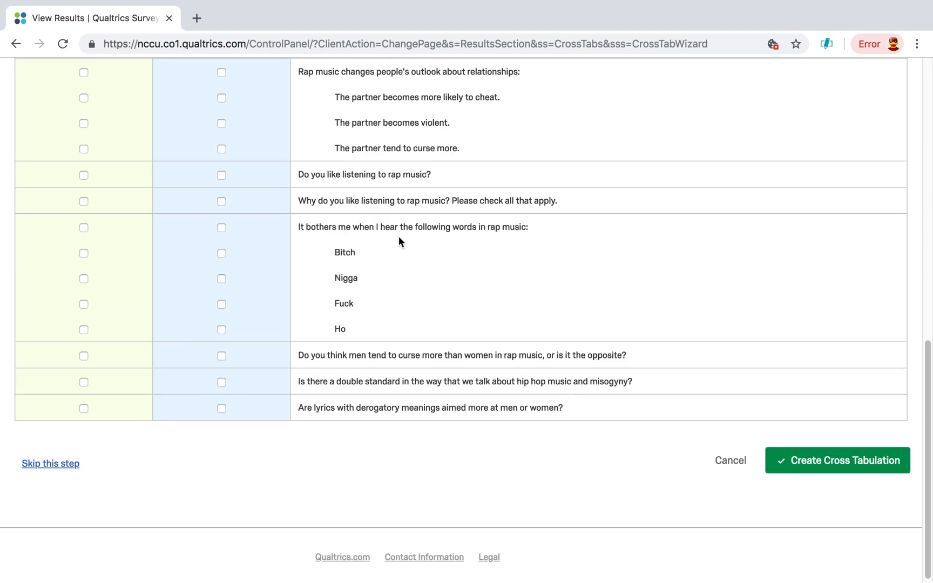
pyautogui.click(83, 228)
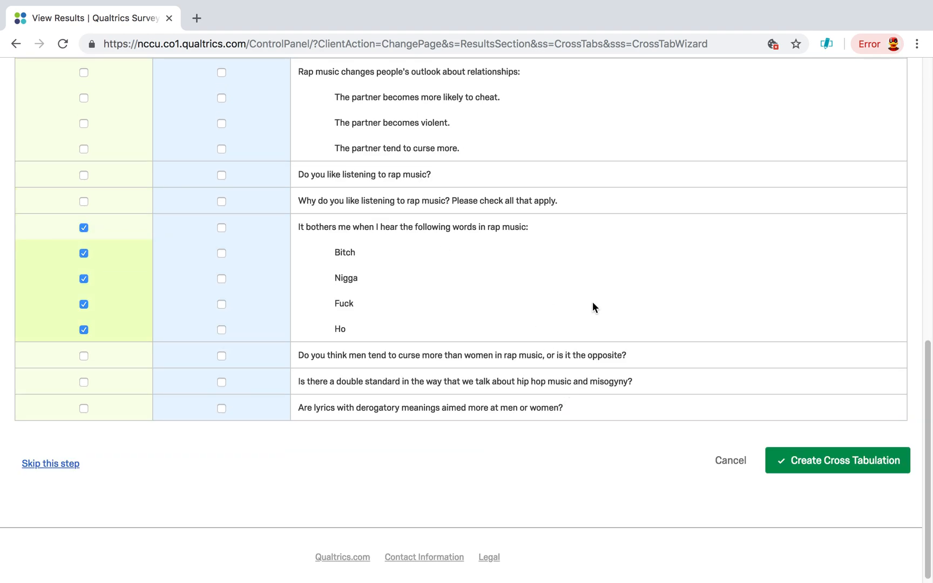
pyautogui.scroll(-1, 579, 294)
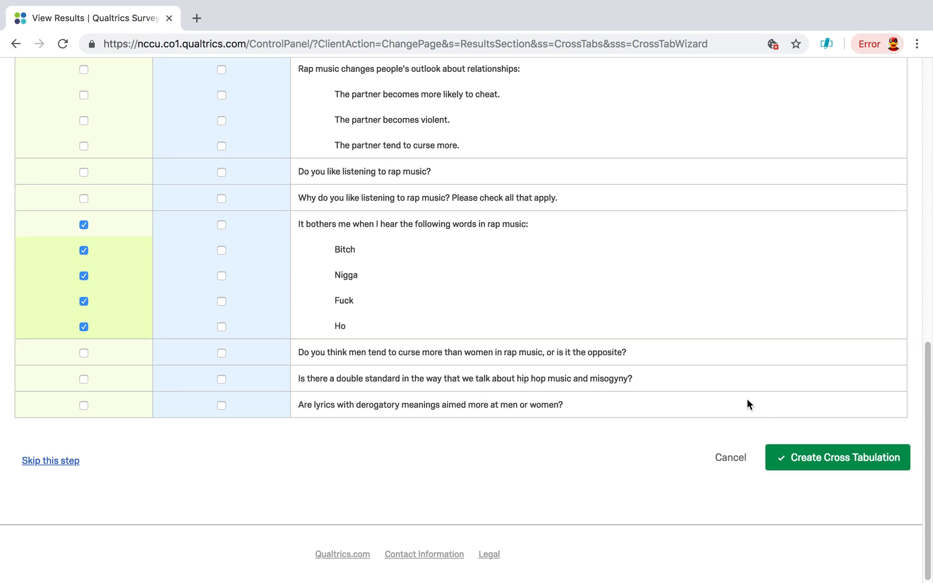
pyautogui.click(843, 459)
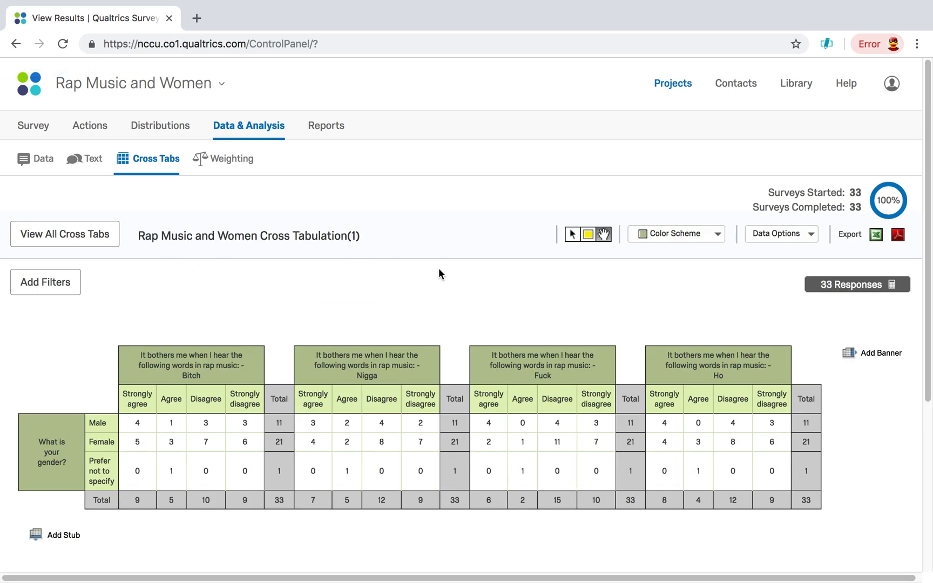
# - Add column percents to the cross tabulation and examine the responses by gender
pyautogui.scroll(-1, 518, 268)
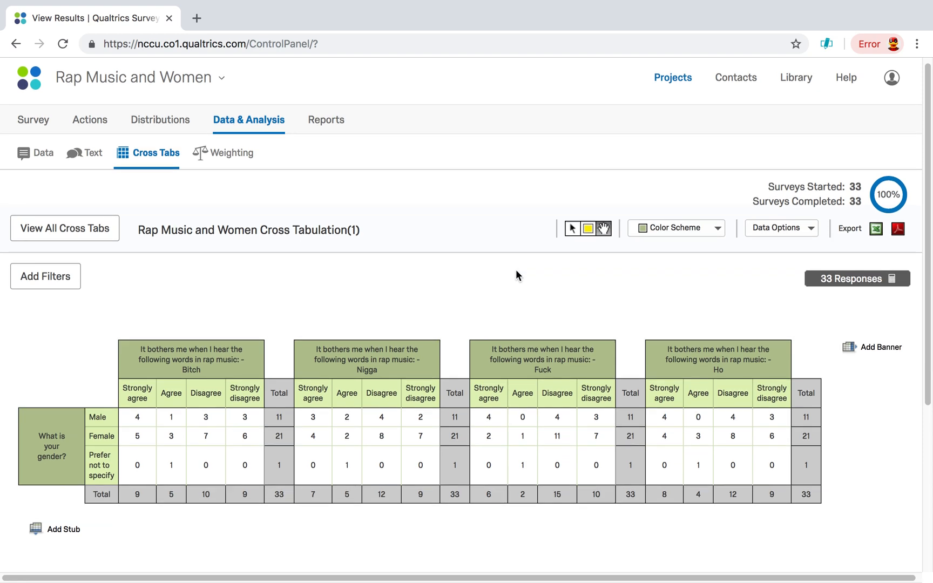
pyautogui.click(816, 234)
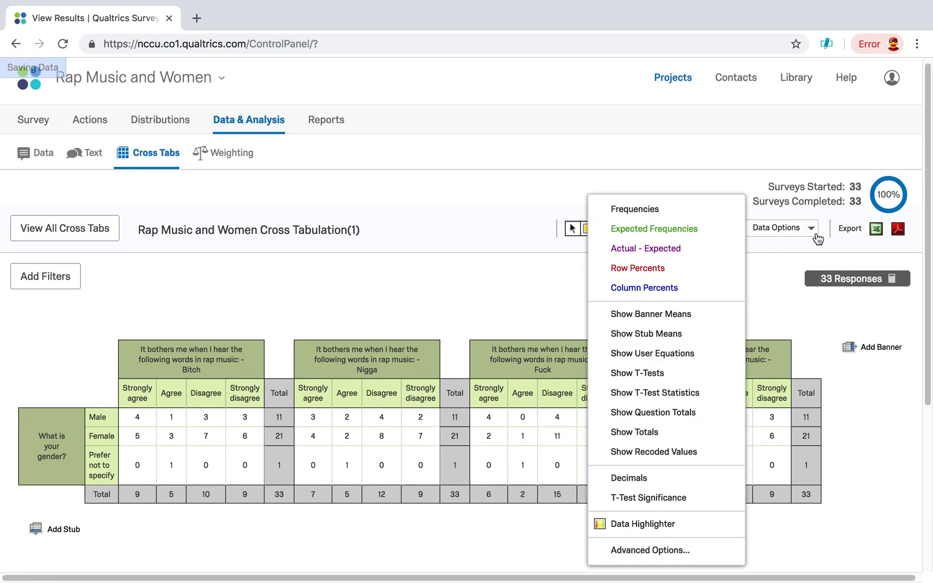
pyautogui.click(642, 289)
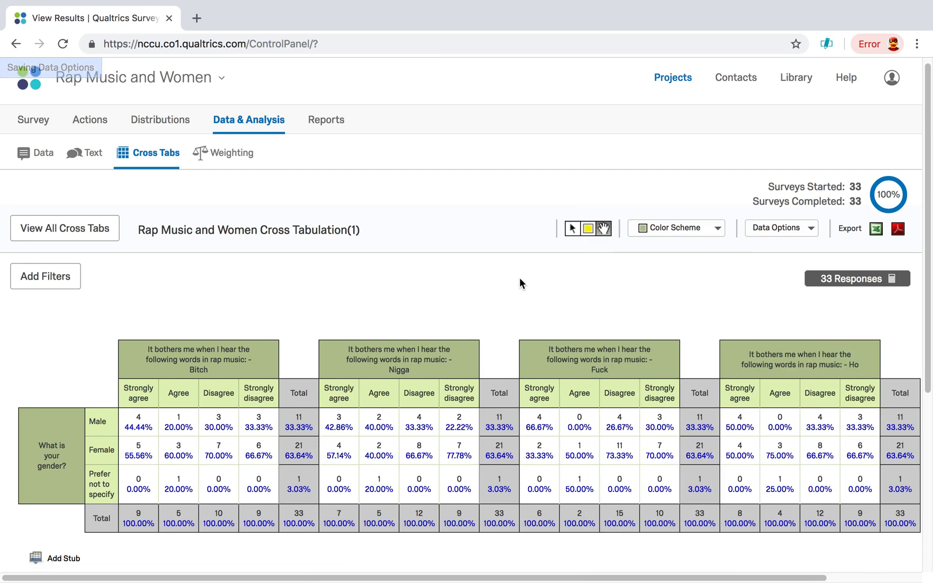
pyautogui.scroll(-2, 374, 249)
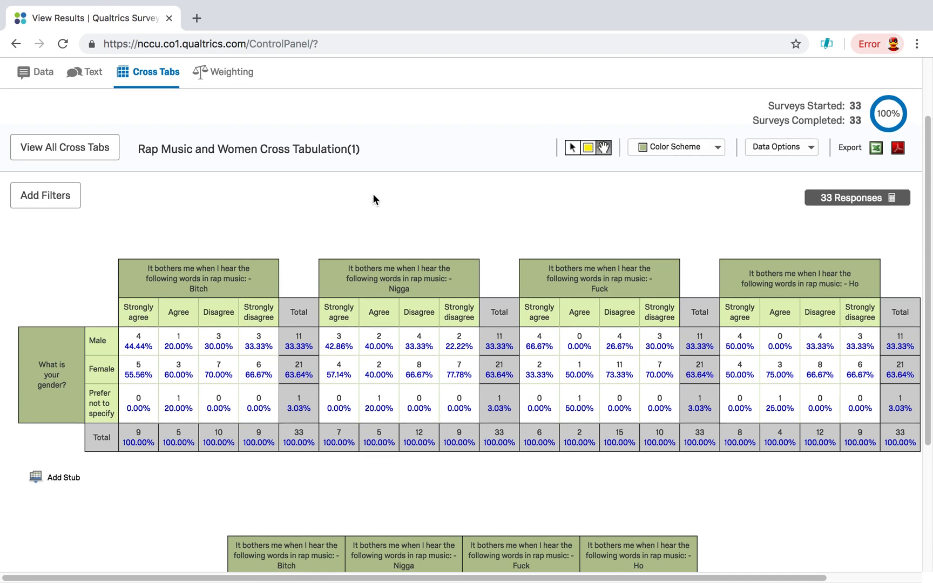
pyautogui.scroll(-1, 372, 199)
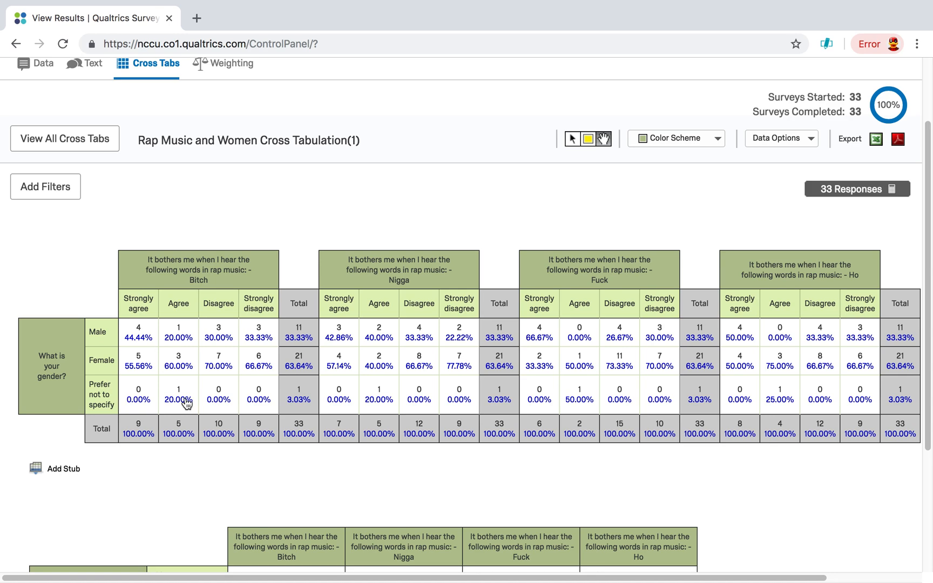
pyautogui.scroll(3, 341, 218)
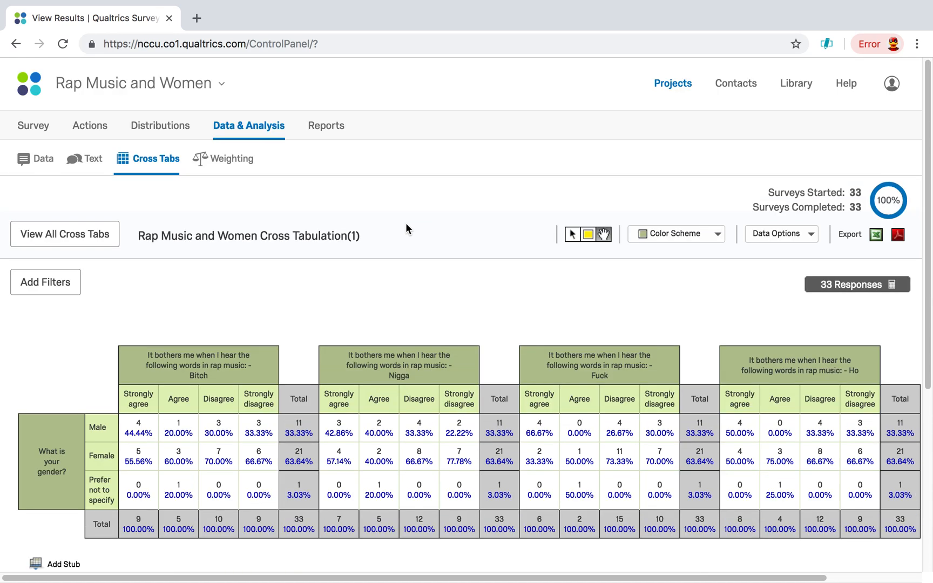
# - Replace the column percents with row percents in the cross tabulation, and return to the list of cross tabulations
pyautogui.click(811, 235)
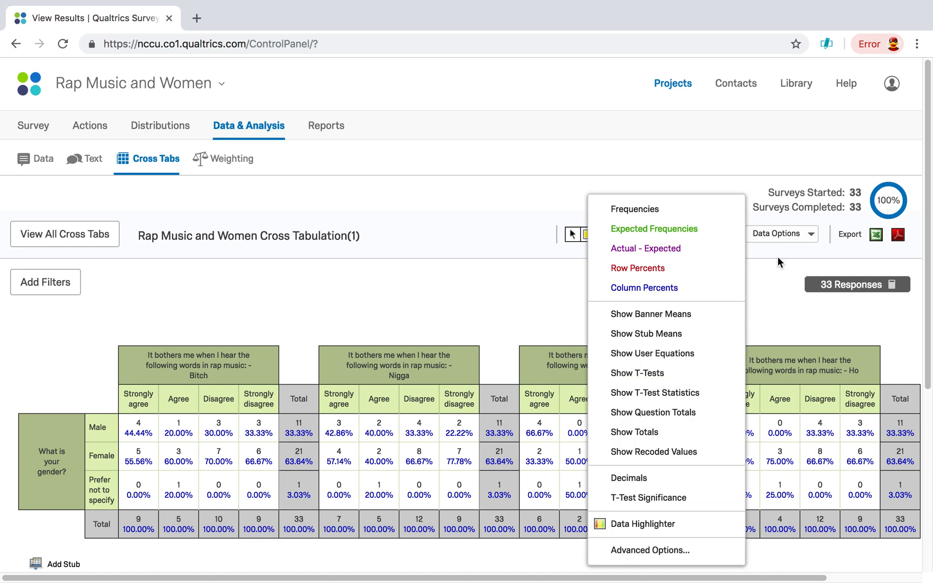
pyautogui.click(668, 288)
pyautogui.click(807, 233)
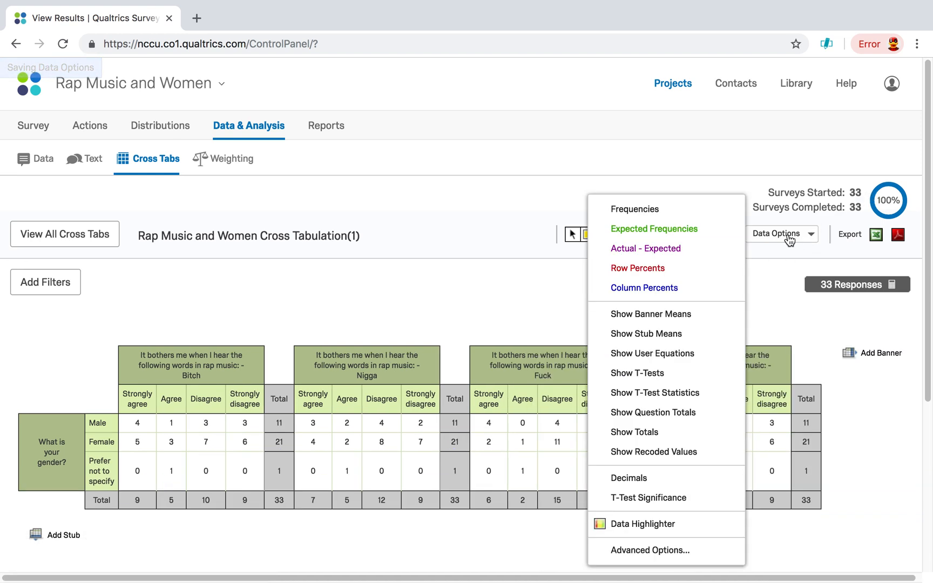
pyautogui.click(600, 274)
pyautogui.scroll(-1, 318, 250)
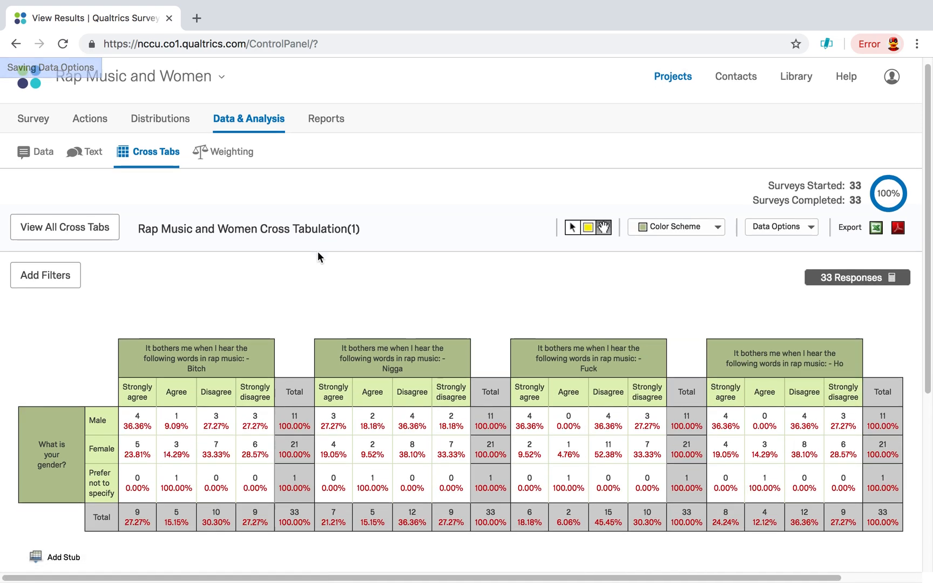
pyautogui.scroll(-1, 326, 251)
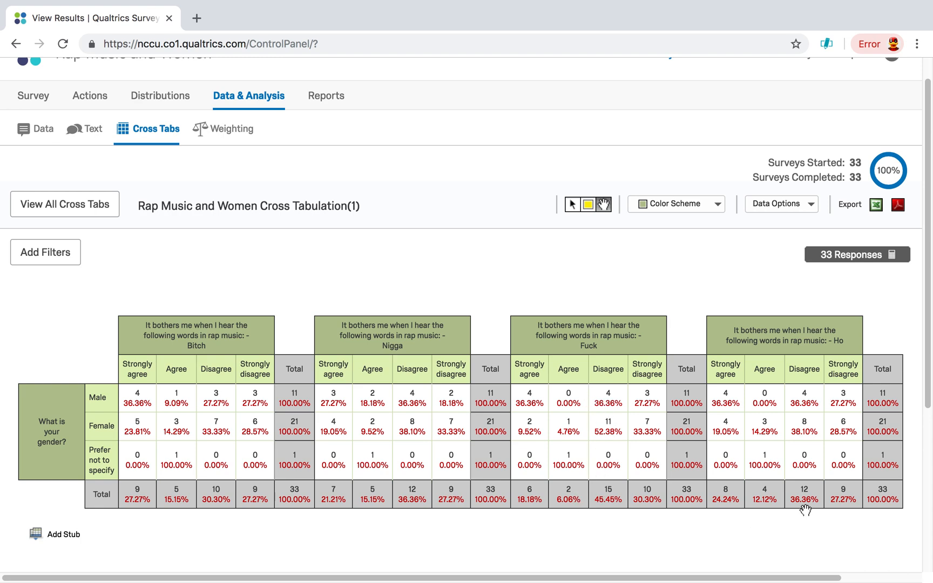
pyautogui.scroll(1, 791, 423)
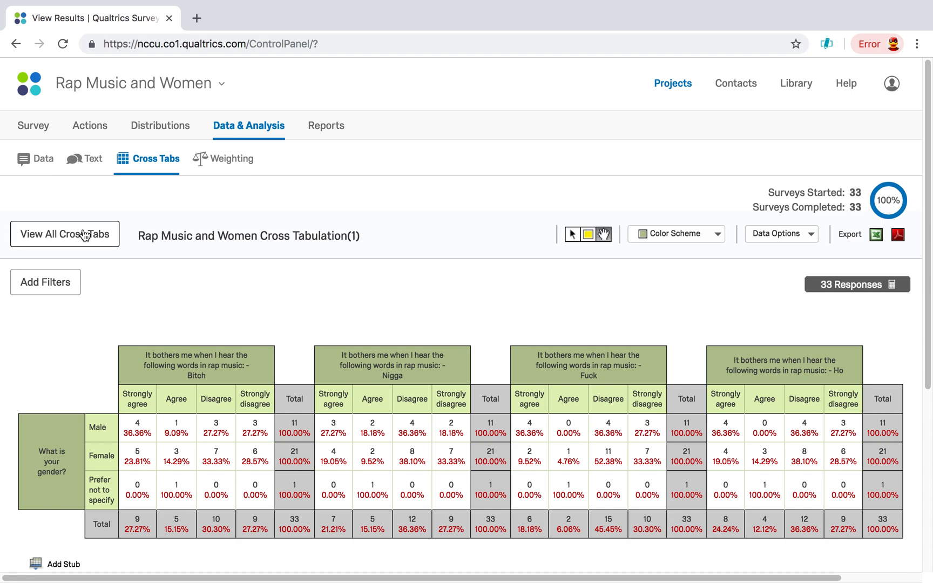
pyautogui.click(162, 162)
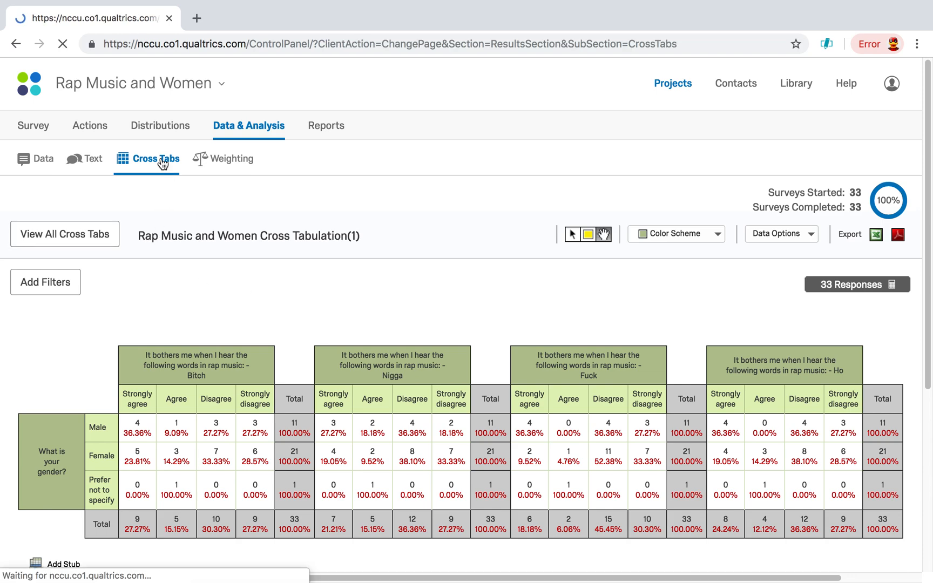
pyautogui.click(124, 202)
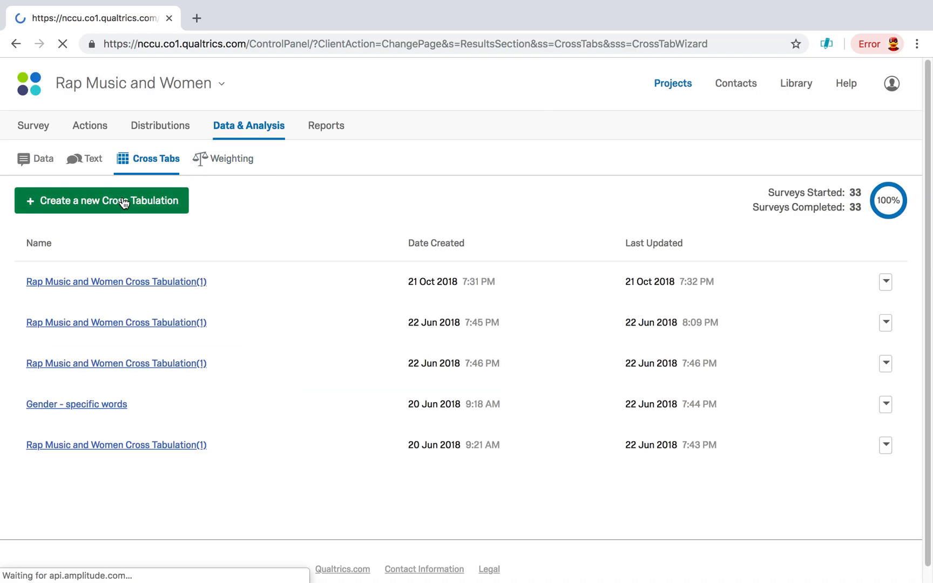
pyautogui.scroll(-1, 515, 328)
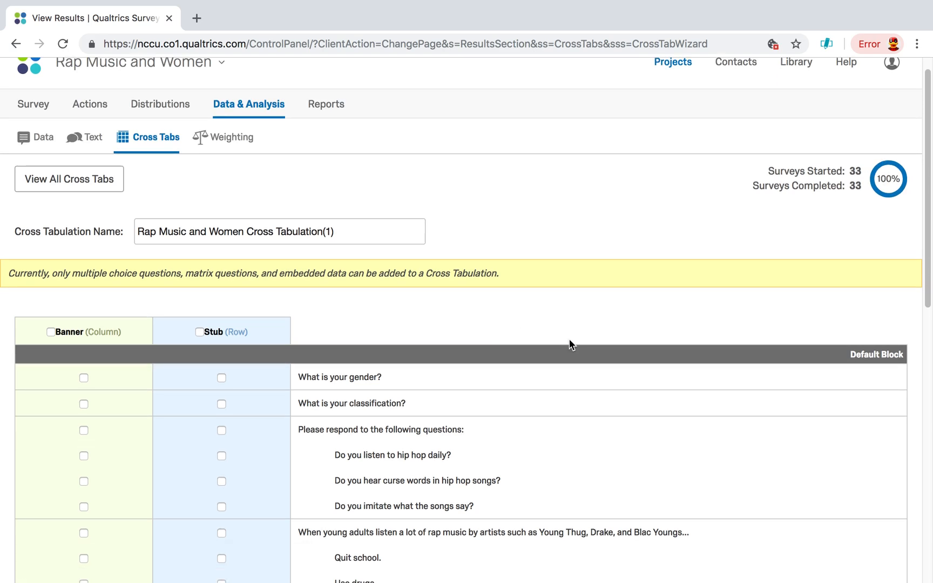
pyautogui.scroll(-3, 569, 343)
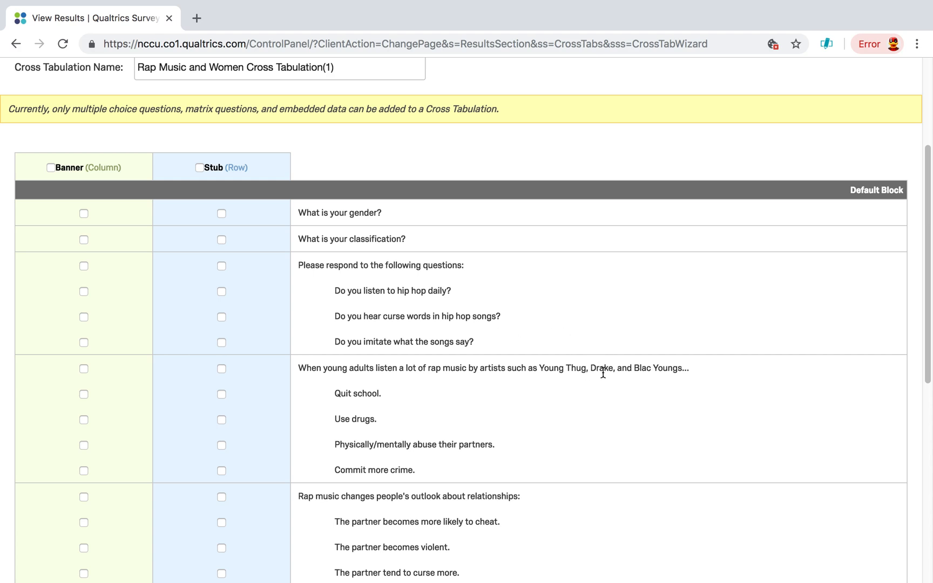
pyautogui.scroll(-2, 603, 373)
pyautogui.scroll(5, 604, 376)
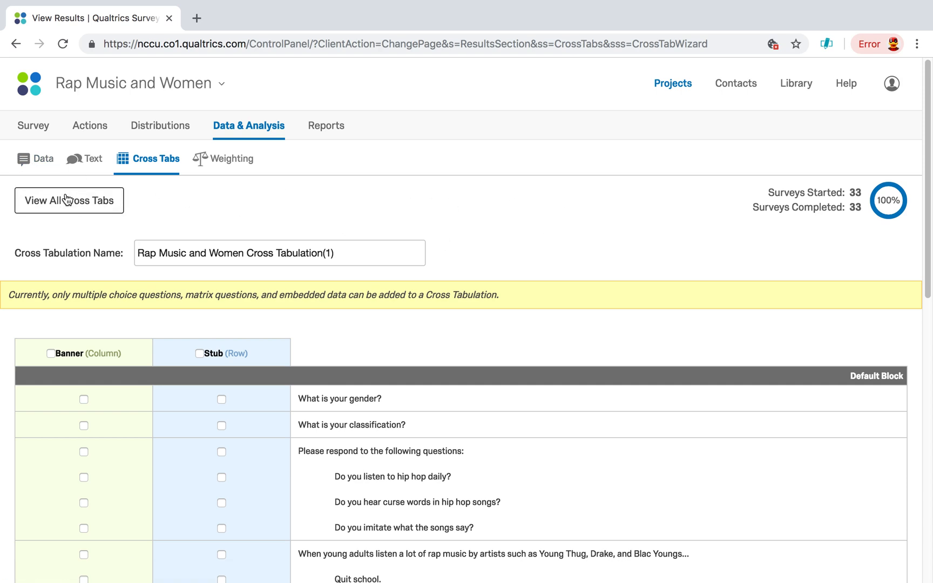
pyautogui.scroll(-1, 459, 205)
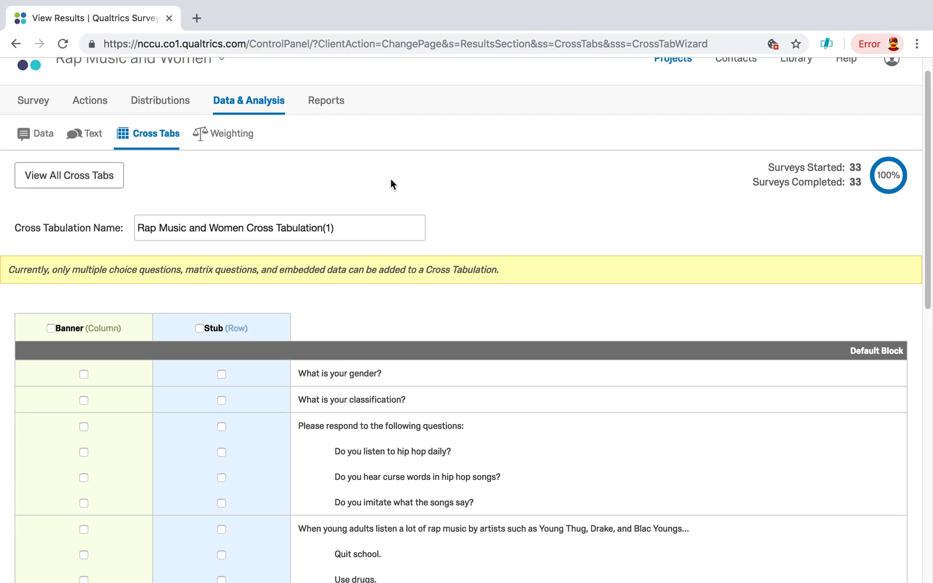
pyautogui.click(15, 47)
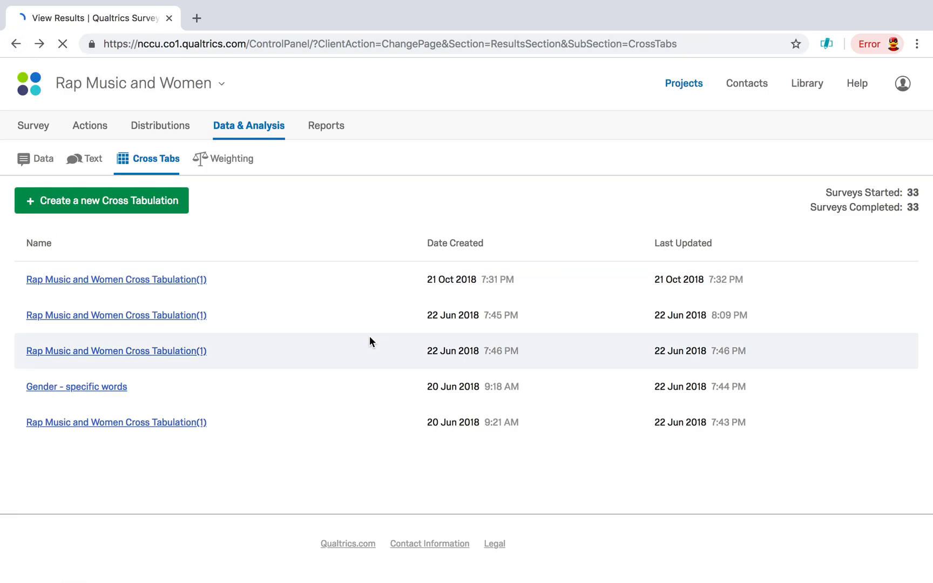
# - Open the cross tabulation created on 20 Jun 2018 at 9:21 AM and examine its gender breakdown on relationships and chi-square table
pyautogui.scroll(-1, 284, 313)
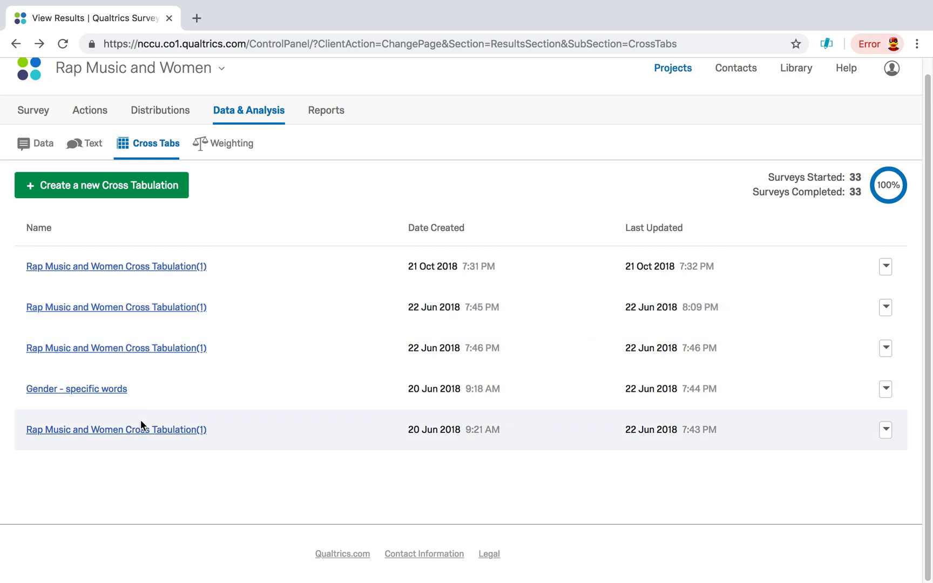
pyautogui.click(142, 430)
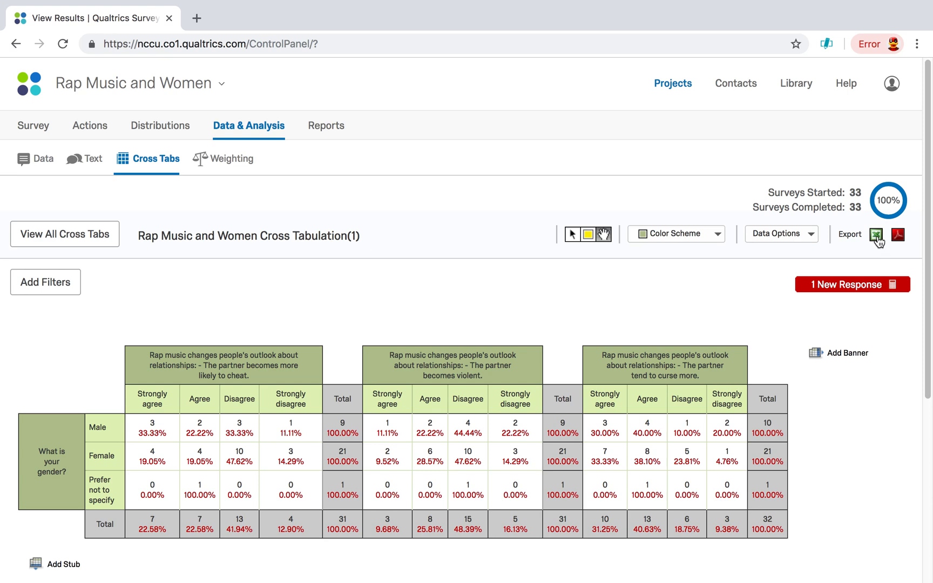
pyautogui.click(898, 236)
pyautogui.scroll(-5, 447, 291)
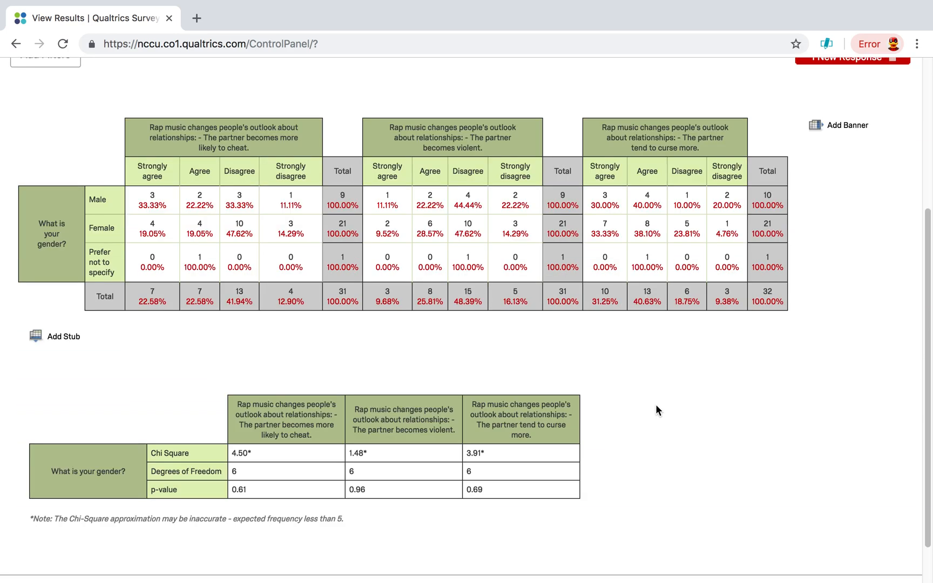
pyautogui.scroll(-2, 660, 402)
pyautogui.scroll(6, 661, 401)
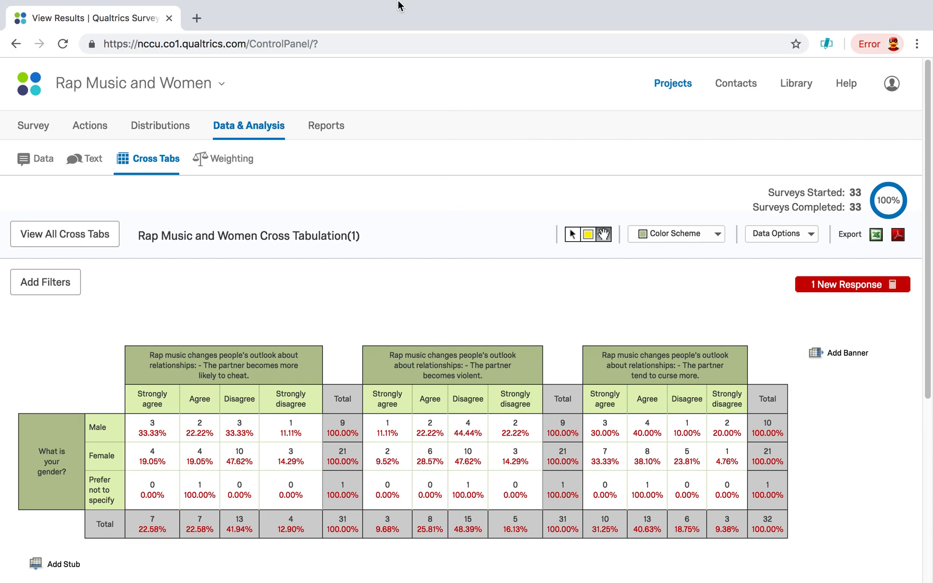
# - Close the browser window
pyautogui.moveTo(394, 14)
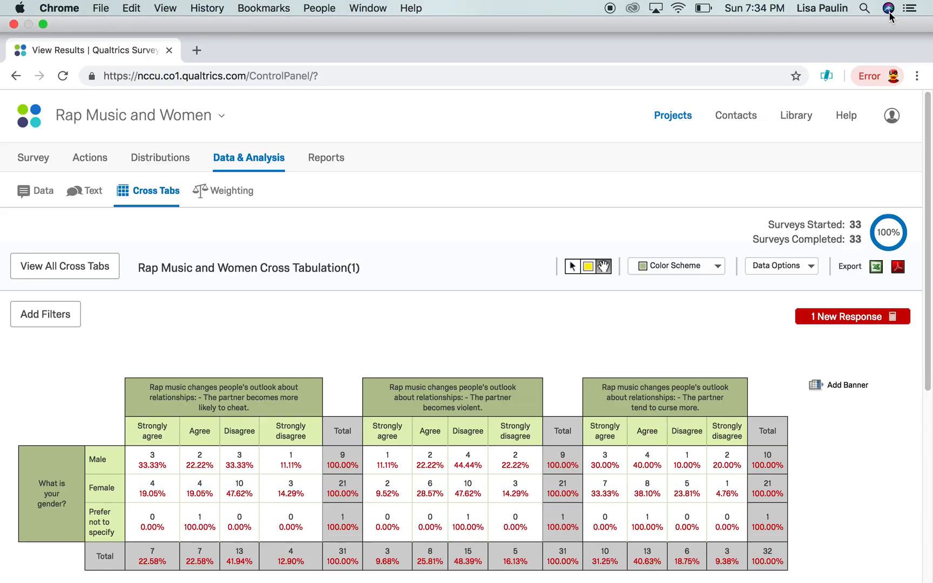
pyautogui.click(888, 8)
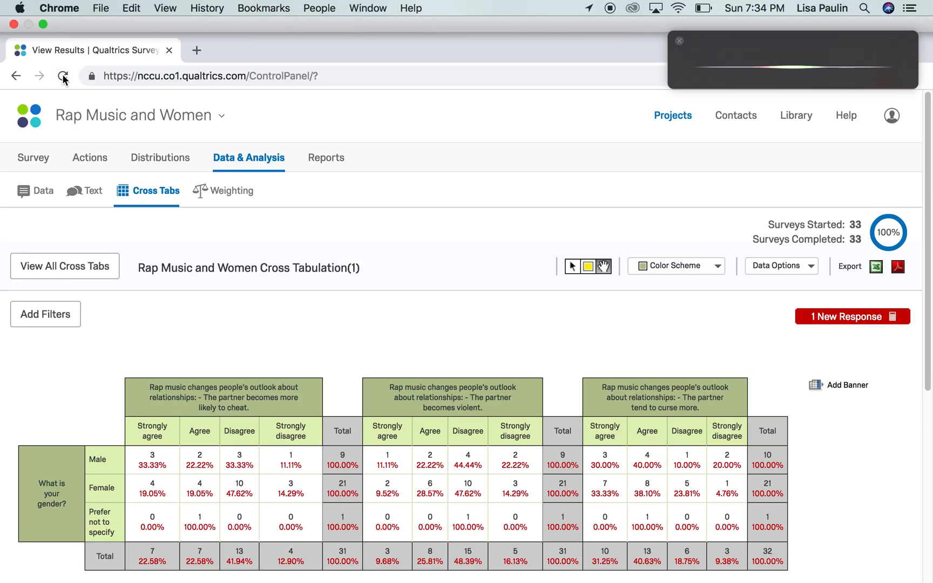
pyautogui.click(12, 25)
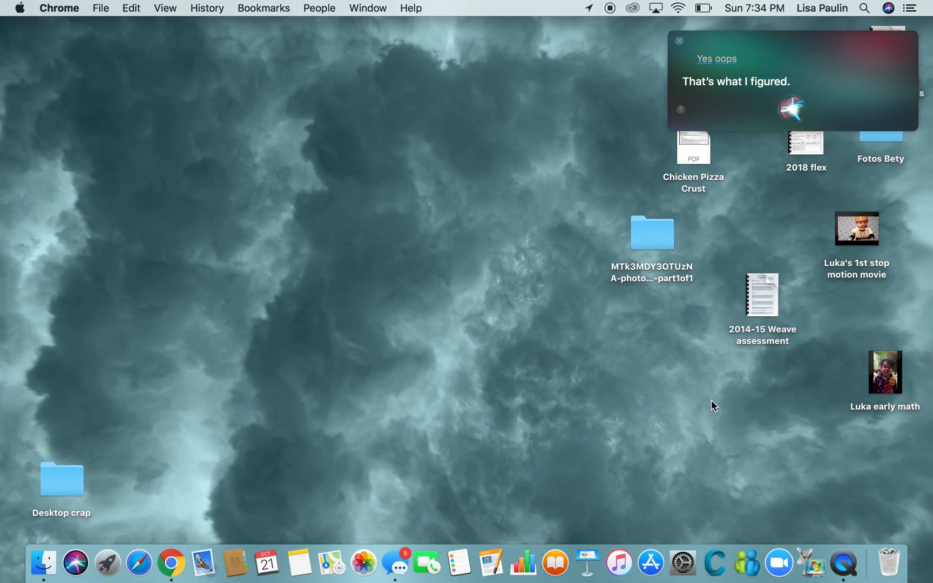
# - Switch to QuickTime Player and quit it to bring up the save prompt for the screen recording
pyautogui.click(842, 564)
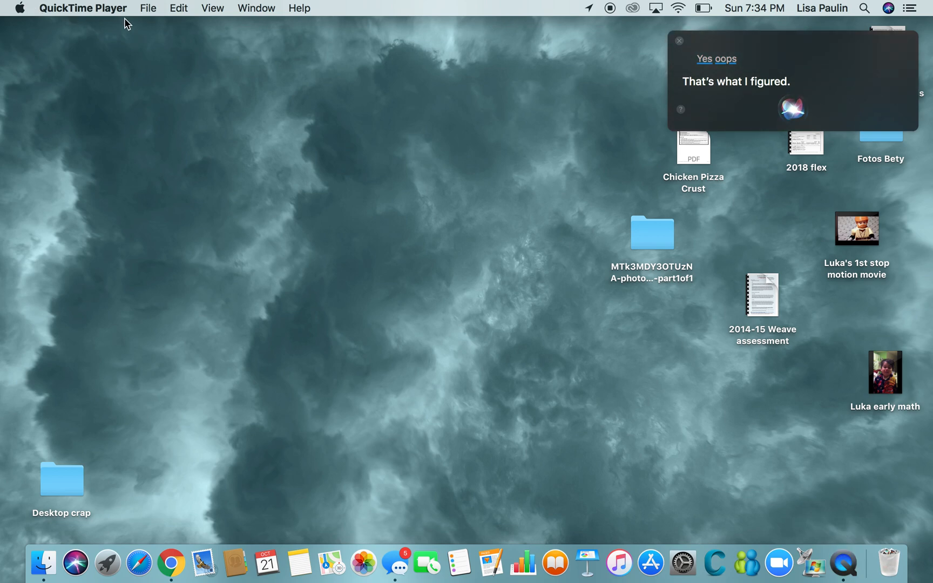
pyautogui.click(142, 11)
pyautogui.moveTo(127, 10)
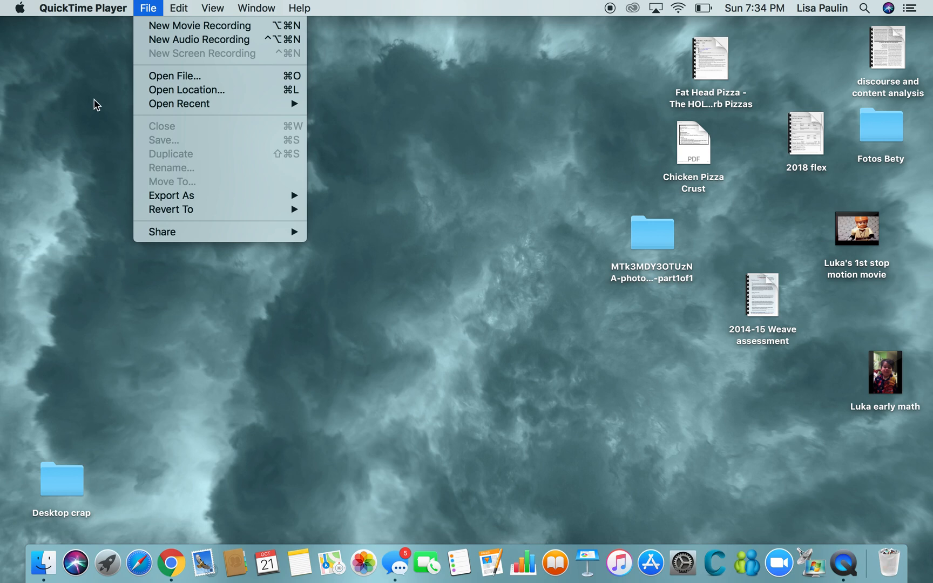
pyautogui.click(106, 120)
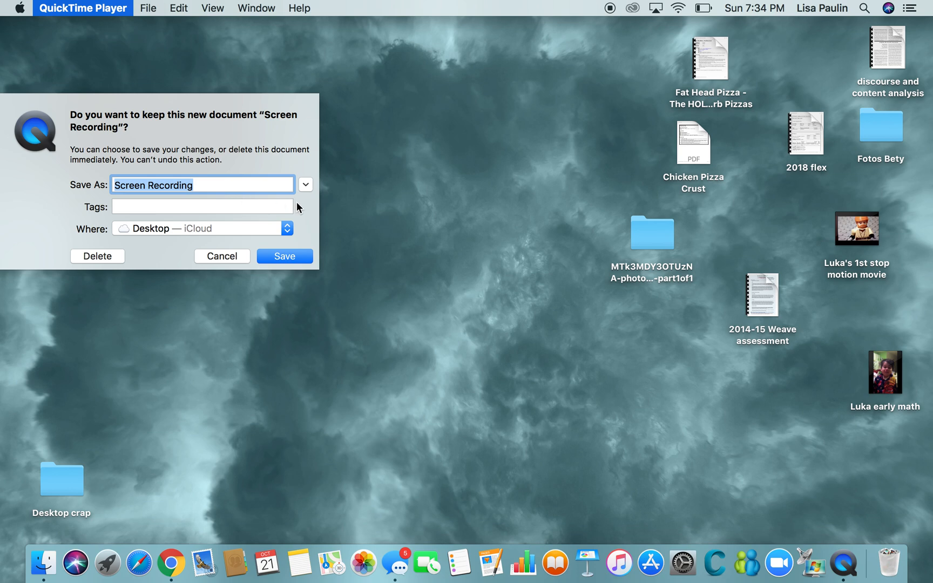
# - Name the screen recording "Qualtrics analysis"
pyautogui.press('BackSpace')
pyautogui.write('Frog')
pyautogui.press('BackSpace')
pyautogui.press('BackSpace')
pyautogui.press('BackSpace')
pyautogui.press('BackSpace')
pyautogui.write('Qualtrics analysis')
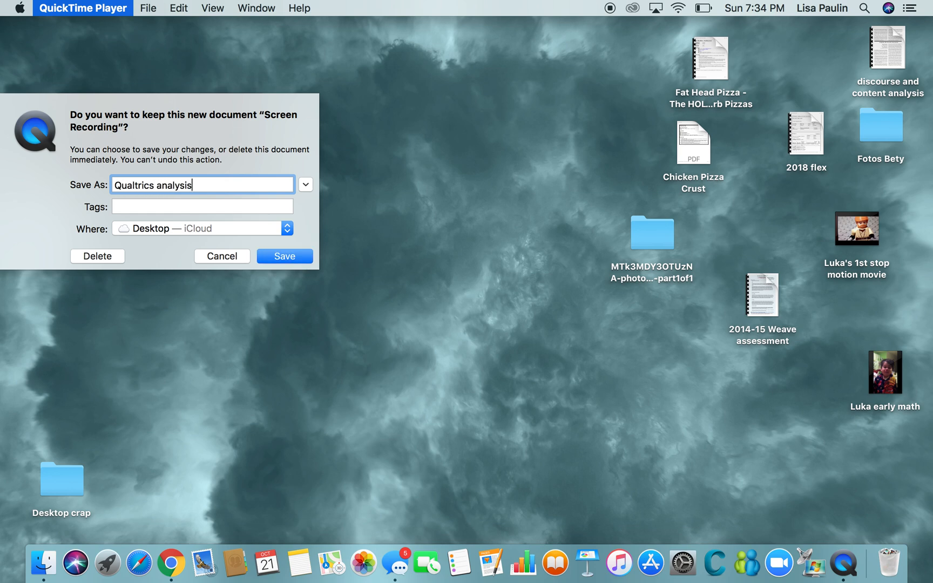
# - Choose the Fall 2018 folder as the save location for the screen recording
pyautogui.click(285, 229)
pyautogui.click(282, 229)
pyautogui.click(285, 230)
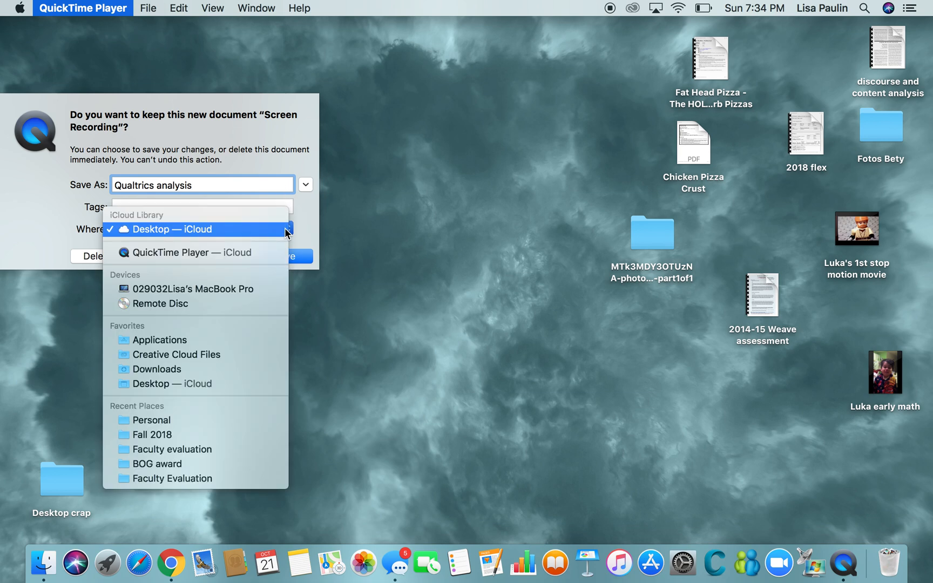
pyautogui.click(157, 436)
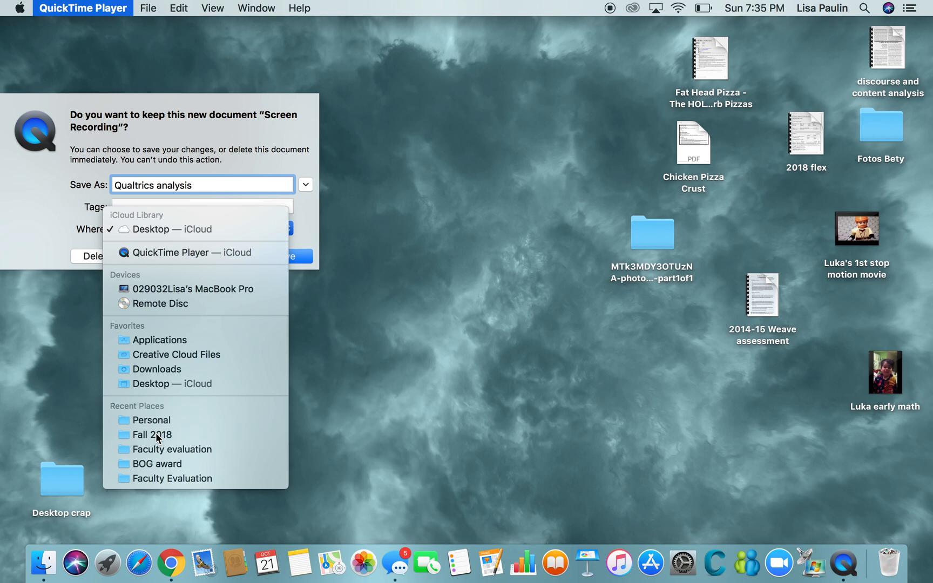
pyautogui.click(287, 229)
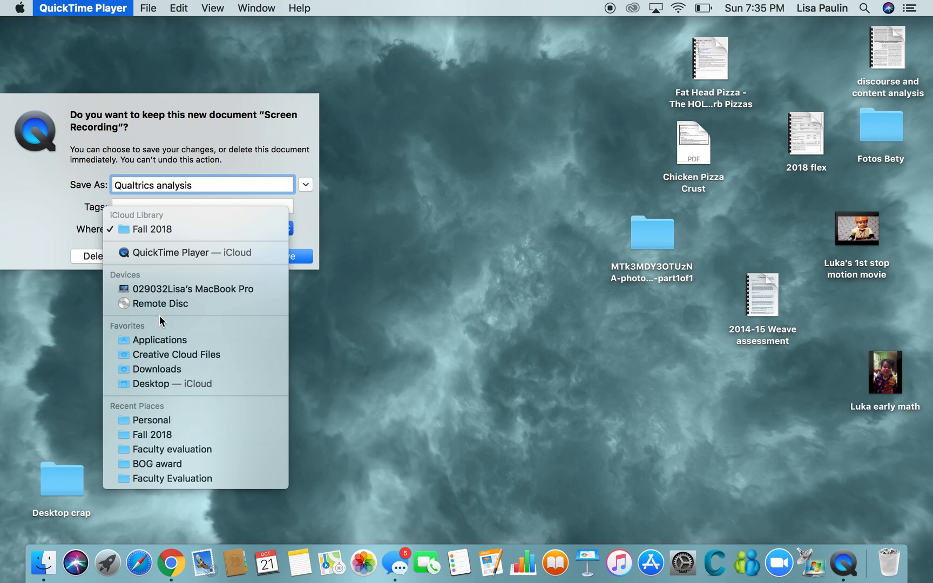
pyautogui.click(392, 323)
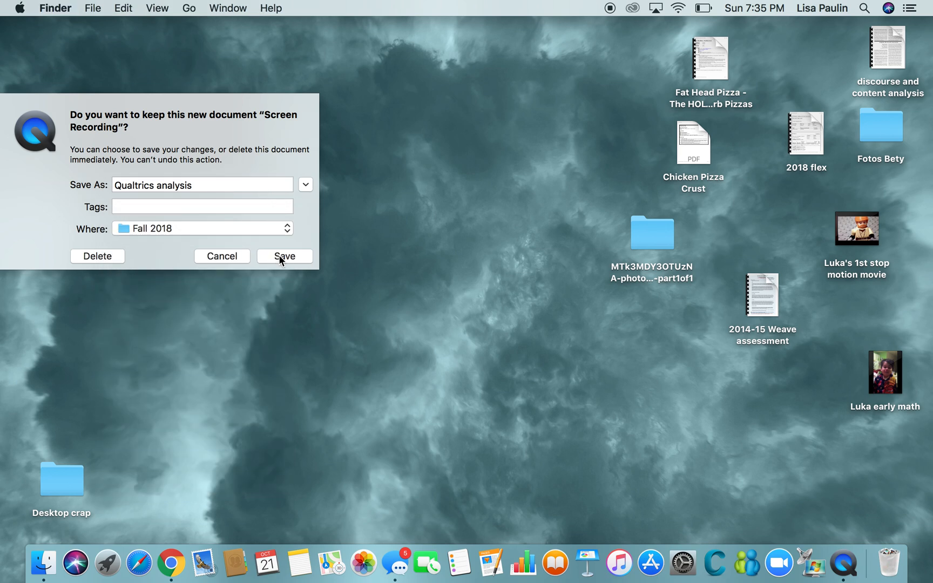